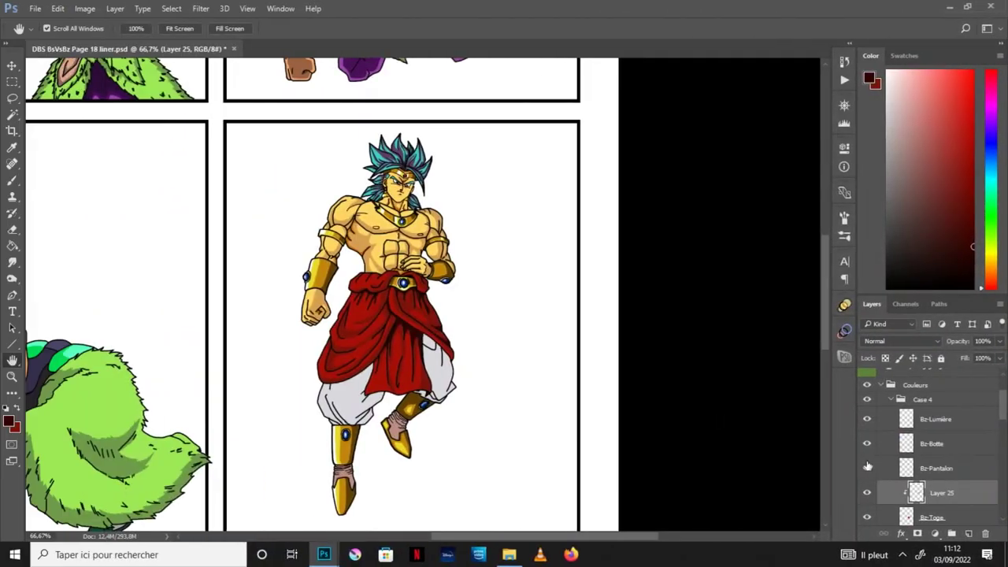
- Add Layer 26 clipped to the Bz-Pantalon layer and zoom in on the trousers
click(958, 470)
click(968, 534)
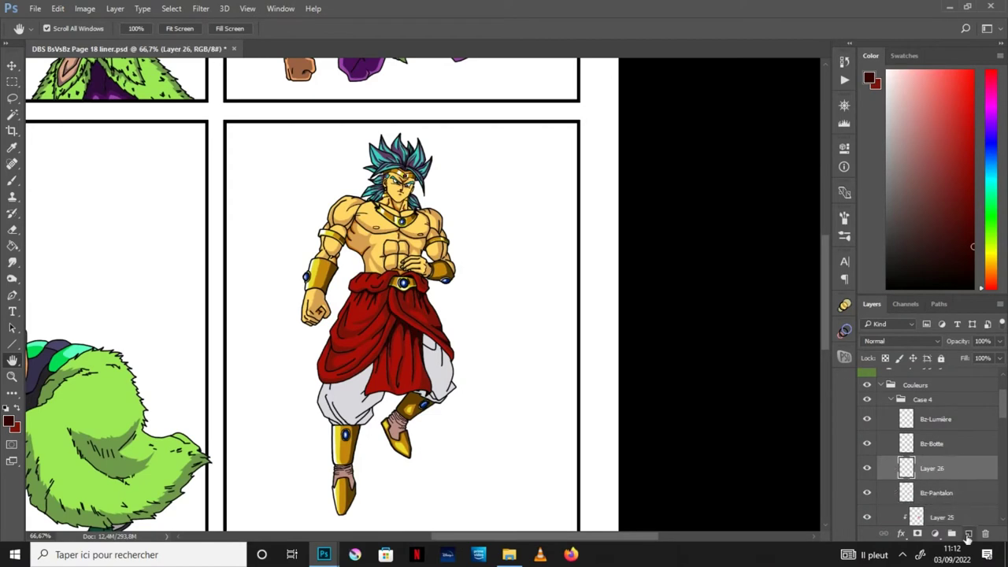
alt+click(947, 480)
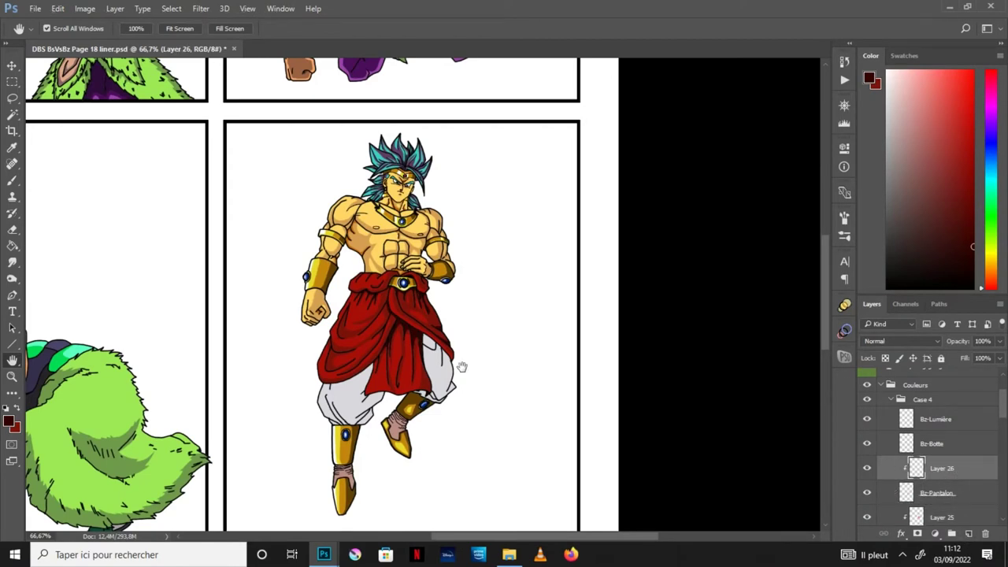
scroll(473, 389, up, 2)
scroll(486, 414, up, 2)
scroll(635, 410, up, 1)
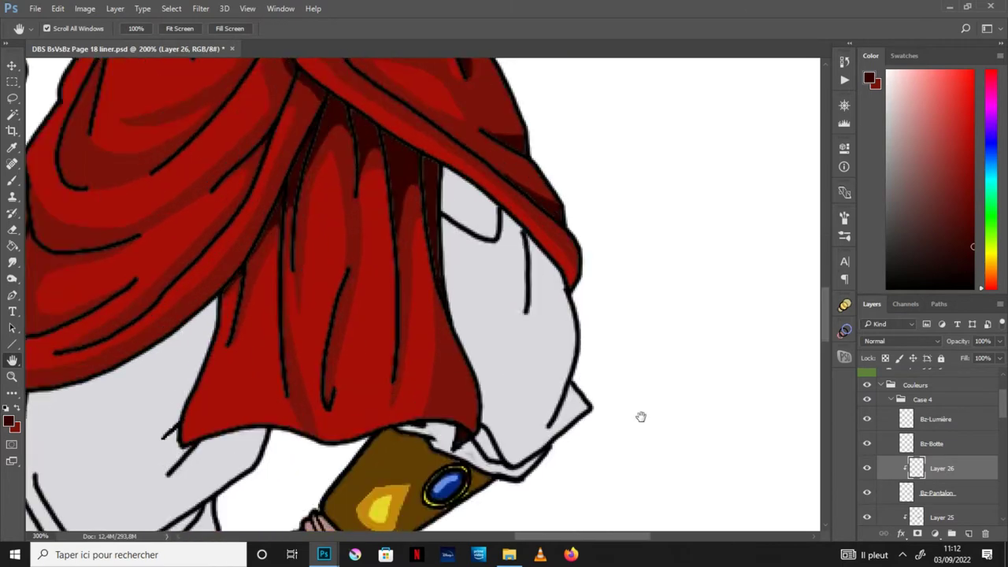
scroll(637, 379, up, 1)
- Sample the grey trouser shade from the Broly colour reference sheet, then minimize it
mouse_move(323, 554)
click(382, 496)
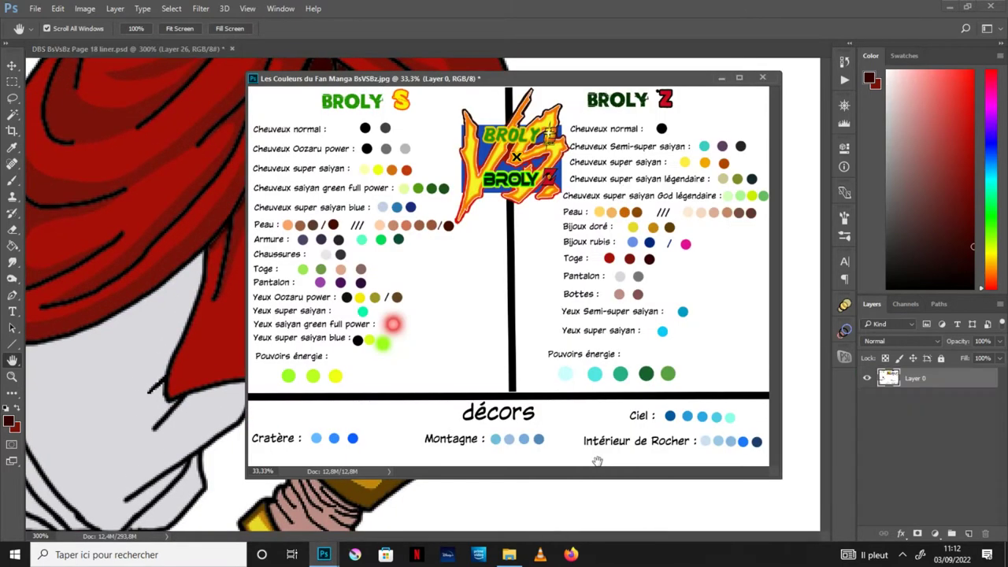
click(12, 147)
click(638, 276)
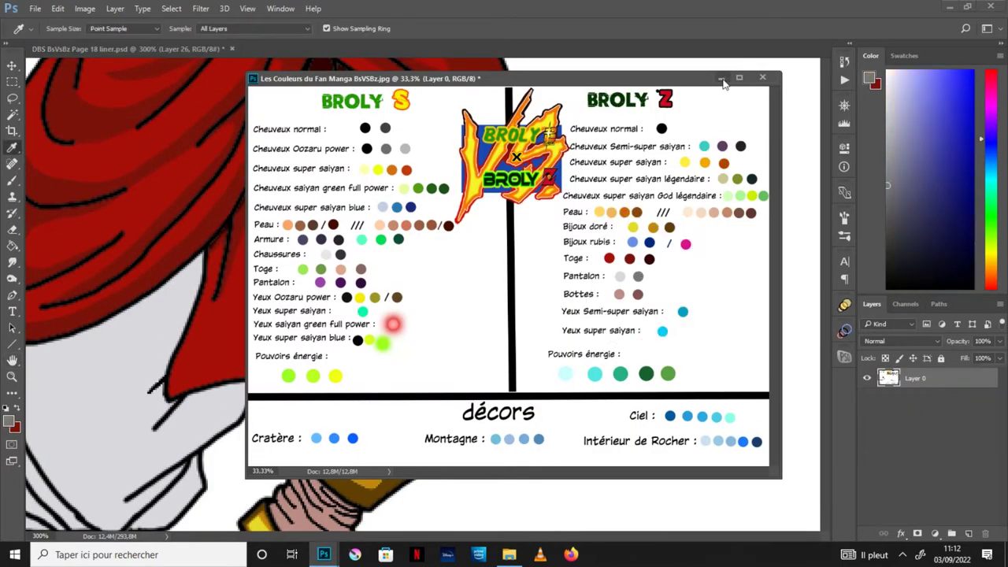
click(721, 77)
- Reposition the view over the trousers and make grey the painting colour
click(20, 409)
click(888, 72)
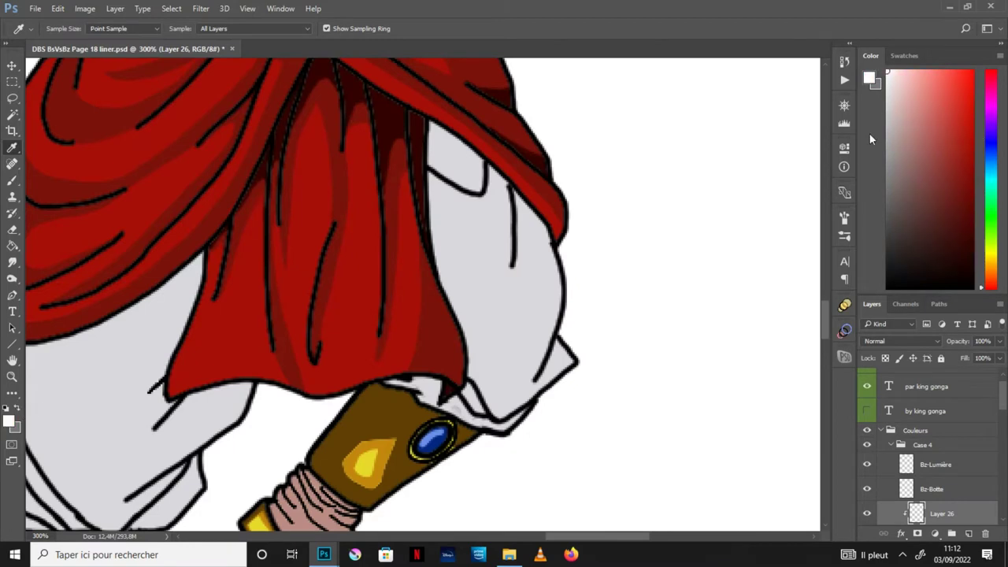
key(h)
scroll(1005, 401, down, 1)
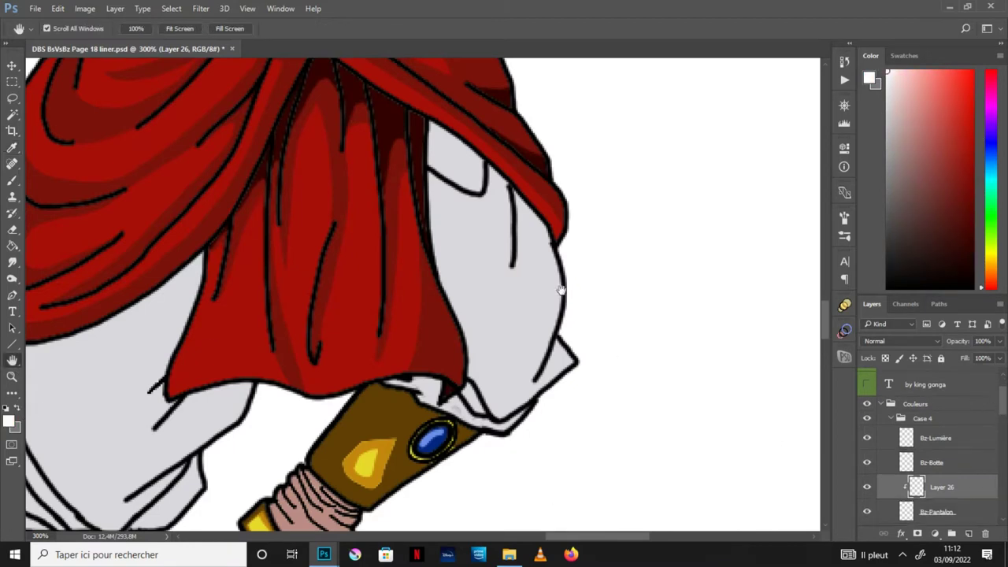
drag(579, 269, 574, 263)
click(19, 411)
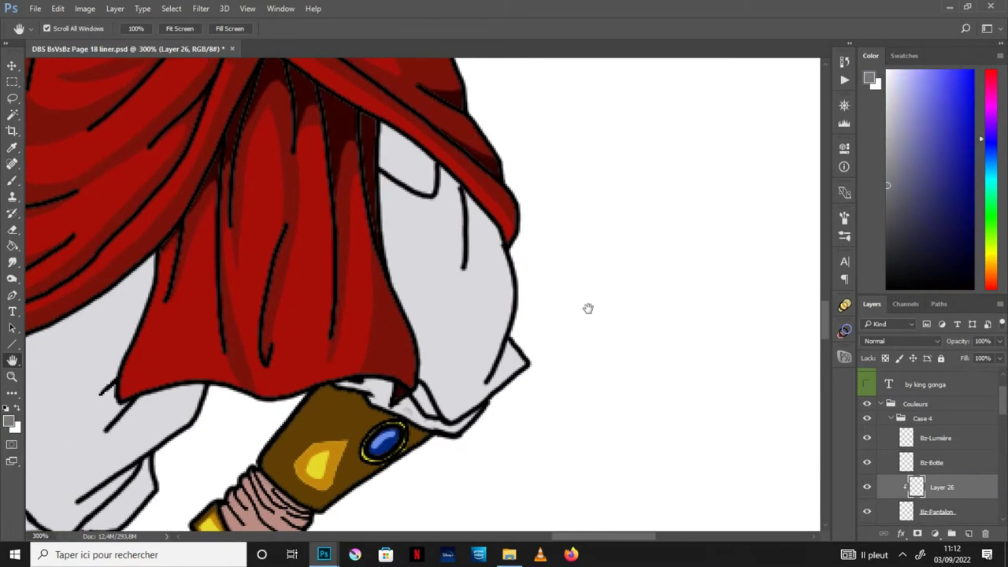
- Fill grey shadow under the red cloth and down the right trouser leg's outer edge
key(g)
click(395, 177)
click(12, 97)
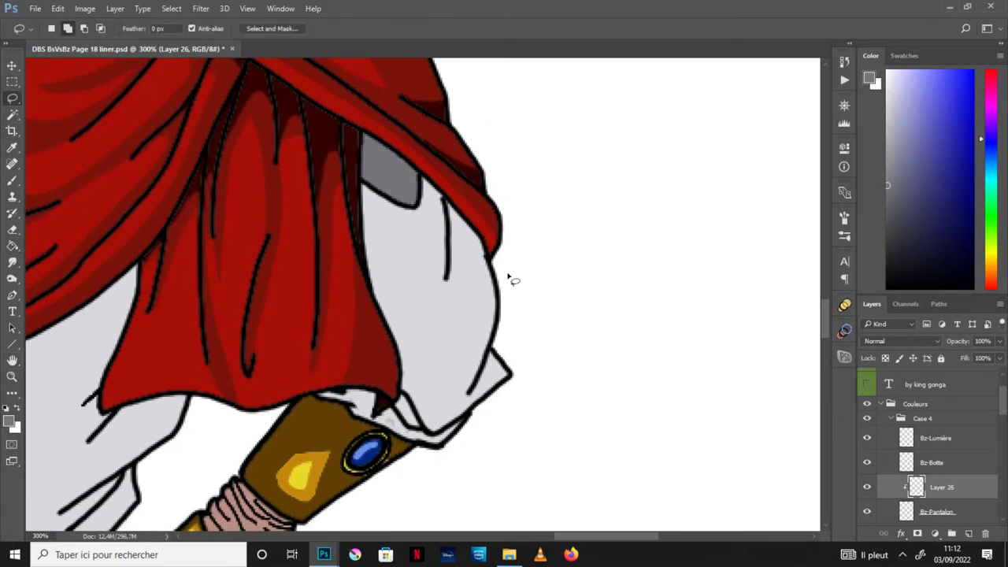
mouse_move(434, 231)
mouse_down()
mouse_move(464, 320)
mouse_move(450, 366)
mouse_move(451, 395)
mouse_move(466, 405)
mouse_move(433, 415)
mouse_move(340, 370)
mouse_move(530, 441)
mouse_move(417, 178)
mouse_move(417, 206)
mouse_up()
click(12, 245)
click(473, 259)
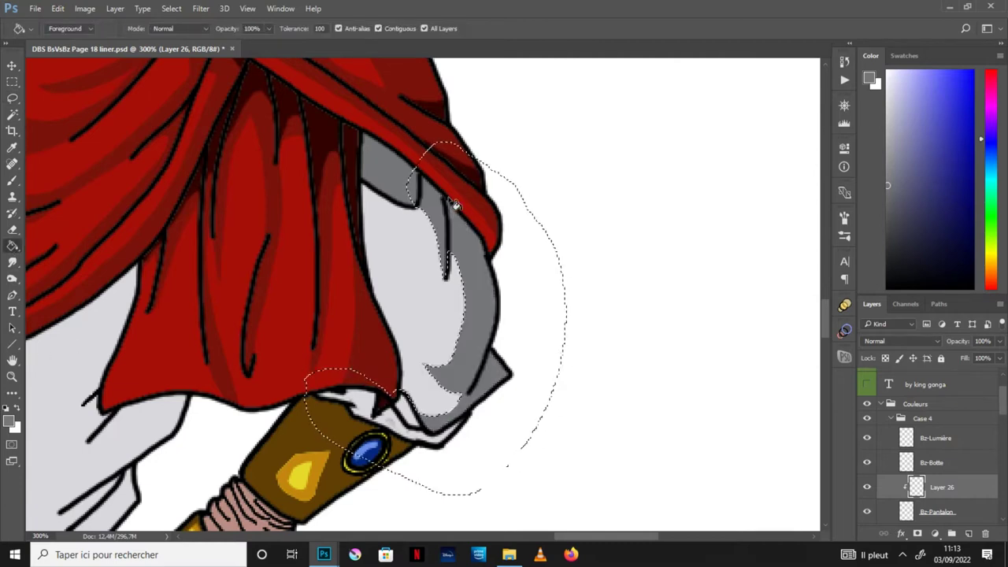
click(457, 430)
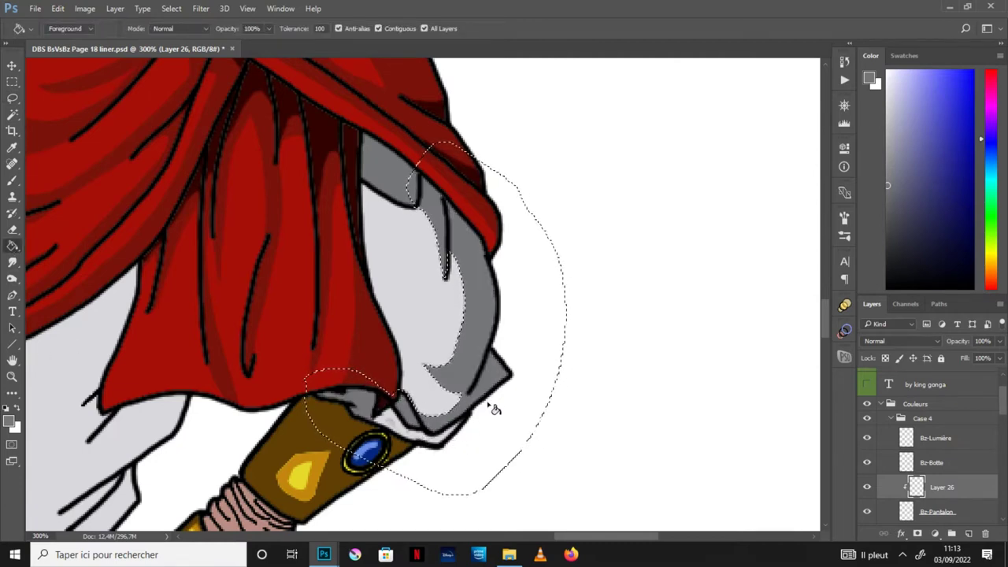
key(ctrl+d)
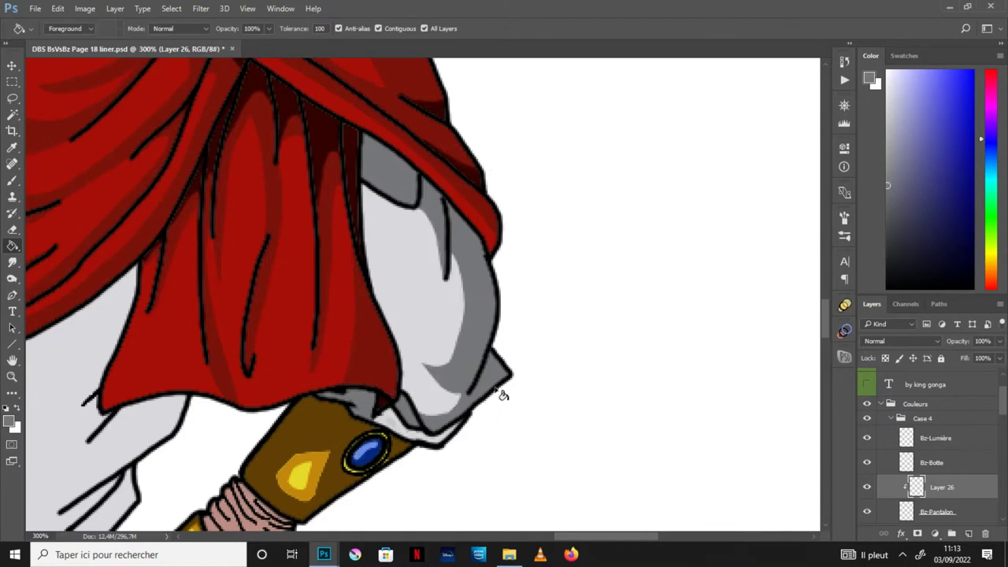
- Fill a thin grey fold strip across the thigh, then zoom out
key(l)
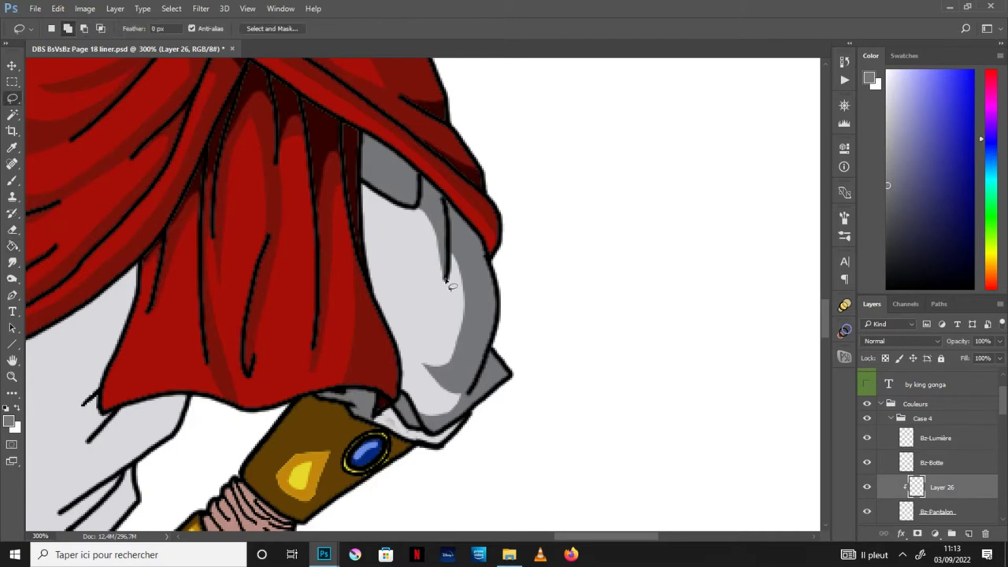
drag(445, 287, 445, 275)
key(g)
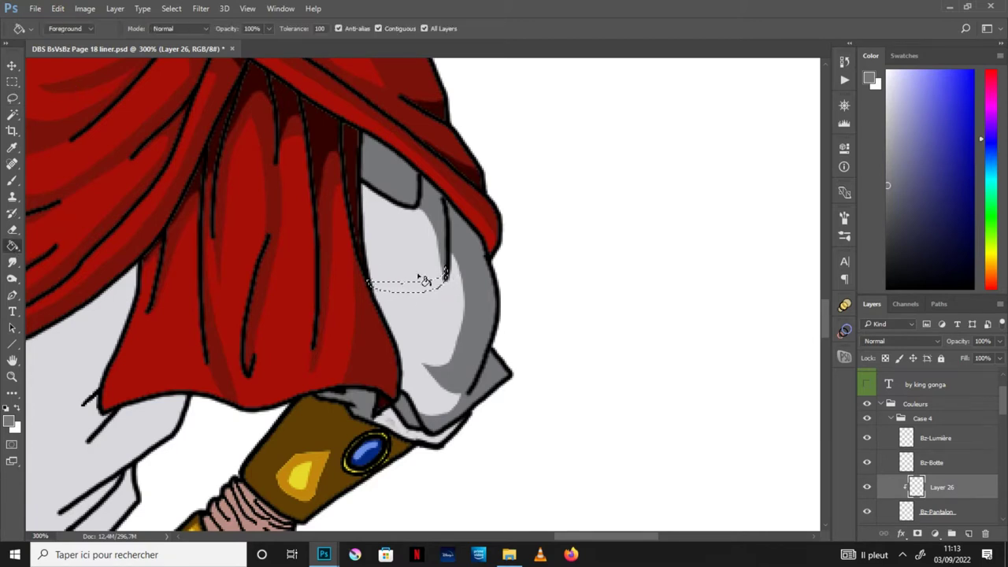
click(425, 289)
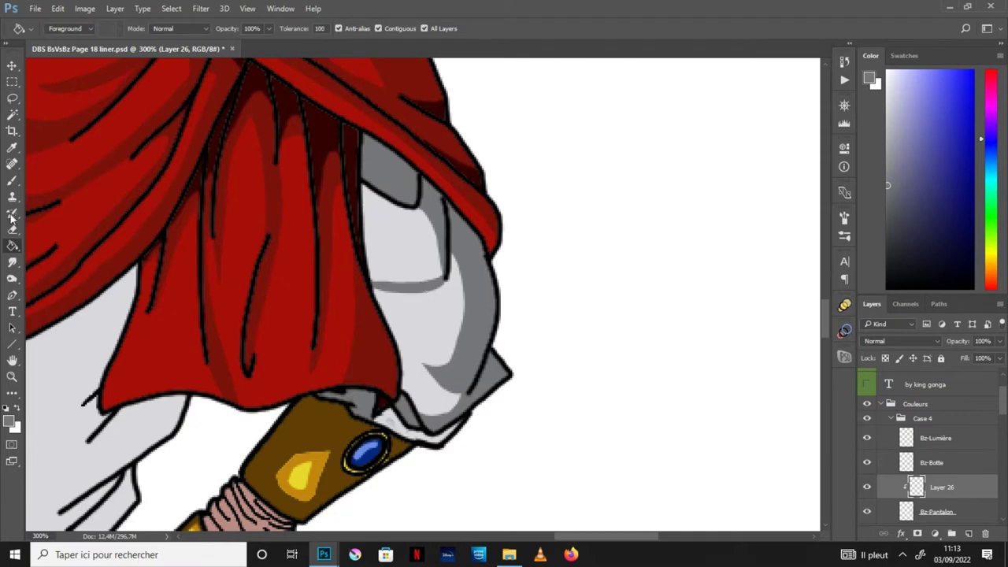
key(b)
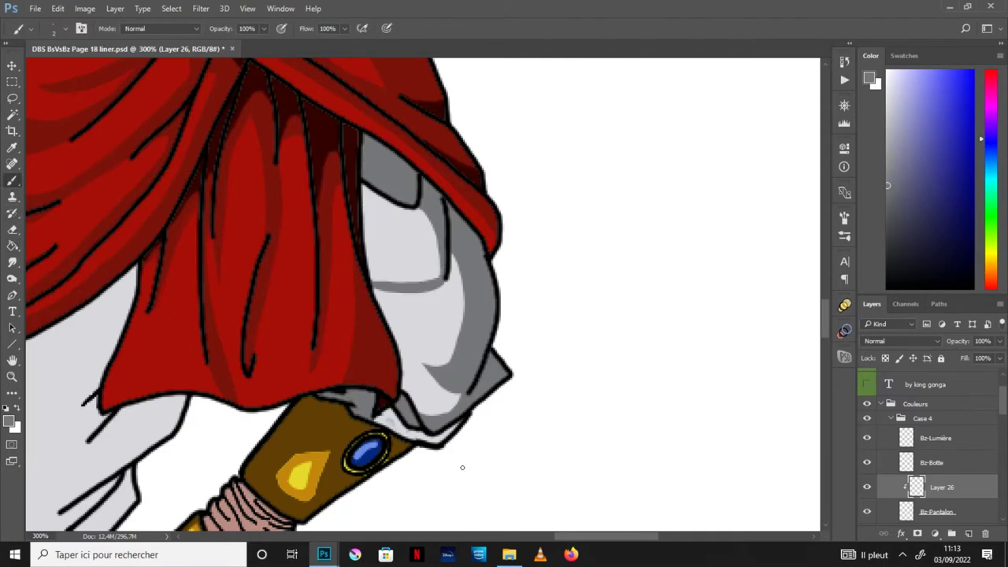
key(ctrl+minus)
key(ctrl+minus)
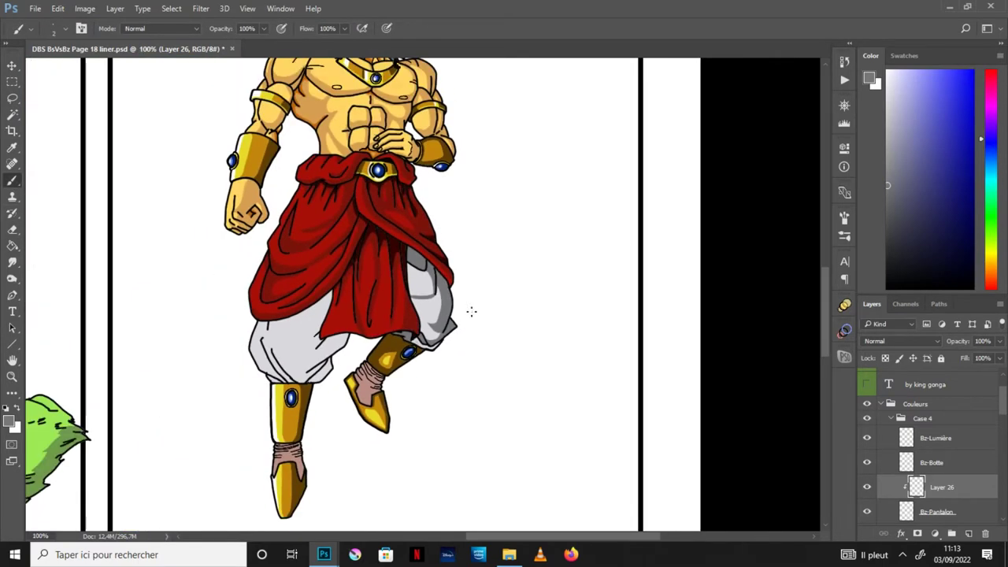
- Fill a dark grey shadow under the red cloth on the left trouser leg
key(h)
drag(607, 420, 660, 403)
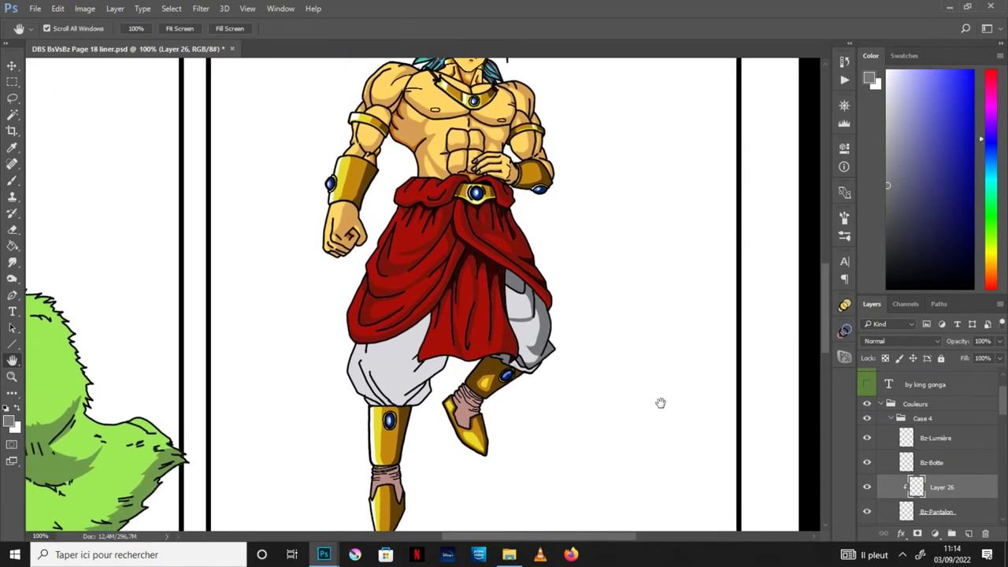
drag(538, 427, 595, 381)
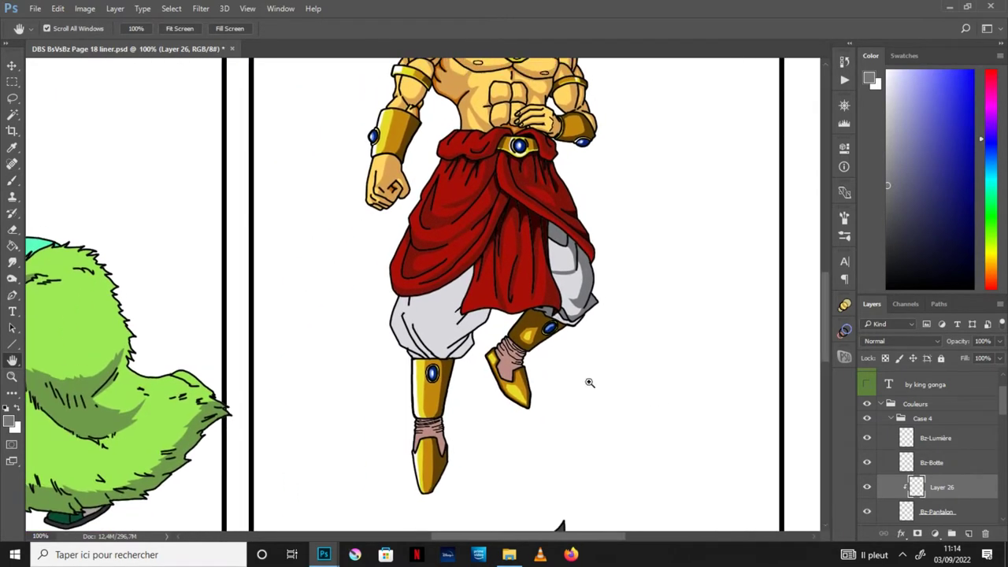
key(ctrl+plus)
key(ctrl+plus)
key(l)
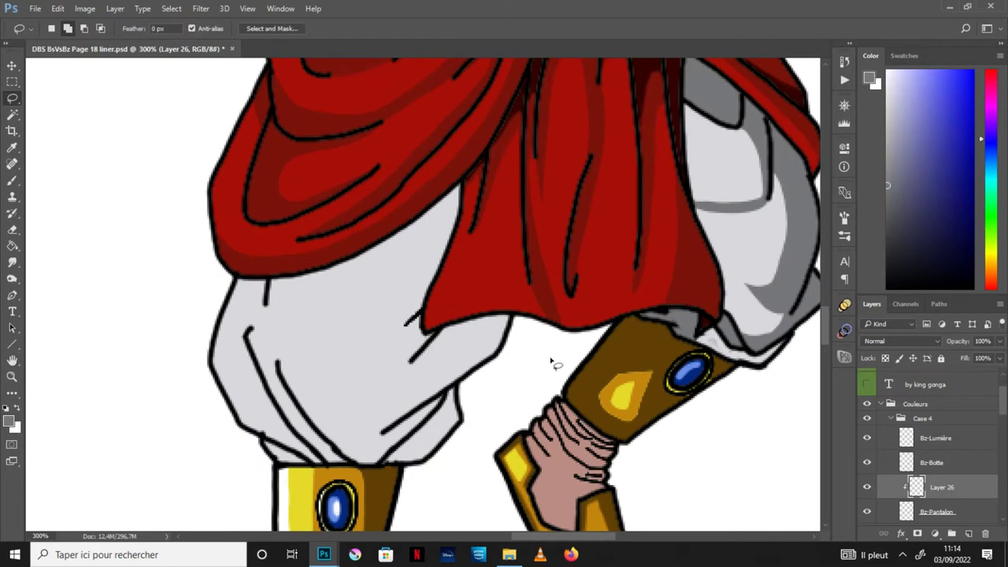
mouse_move(299, 278)
mouse_down()
mouse_move(411, 263)
mouse_move(393, 360)
mouse_move(433, 354)
mouse_move(410, 423)
mouse_move(383, 435)
mouse_move(429, 424)
mouse_move(457, 398)
mouse_move(423, 475)
mouse_move(543, 268)
mouse_move(308, 272)
mouse_up()
key(g)
click(494, 350)
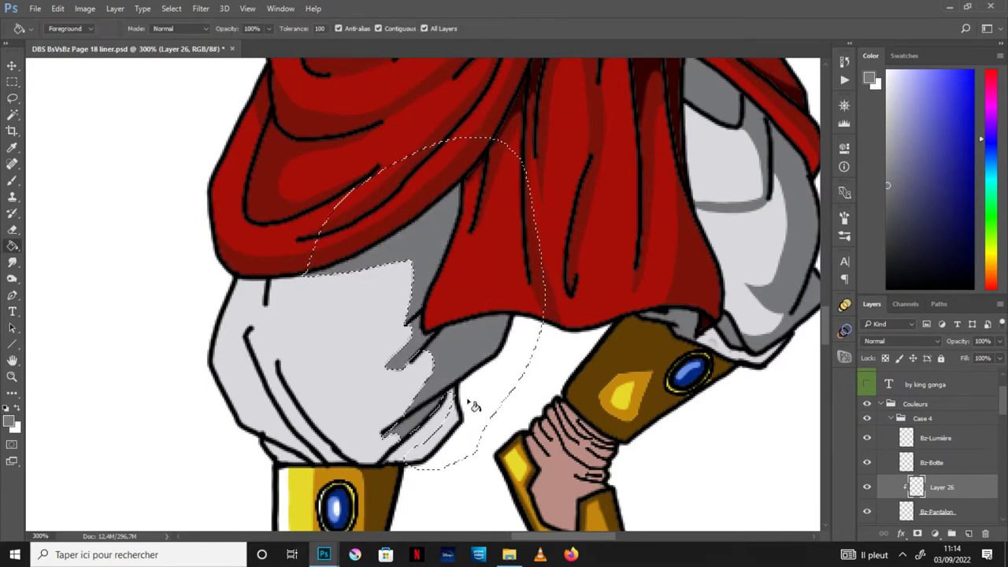
key(ctrl+d)
- Brush grey shadows along the left leg's folds and the red cloth's bottom edge
click(12, 181)
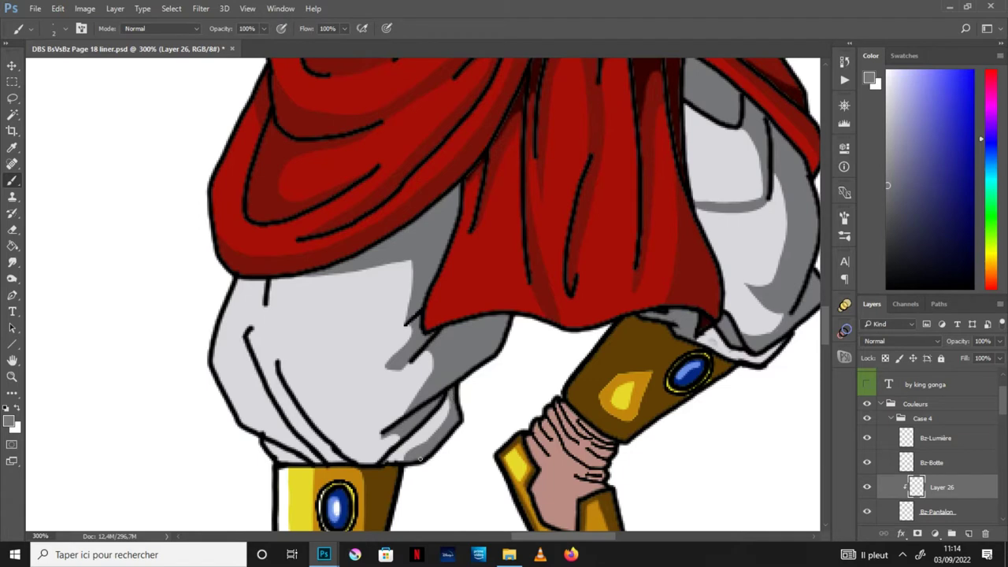
mouse_move(314, 419)
mouse_down()
mouse_move(366, 459)
mouse_move(350, 454)
mouse_up()
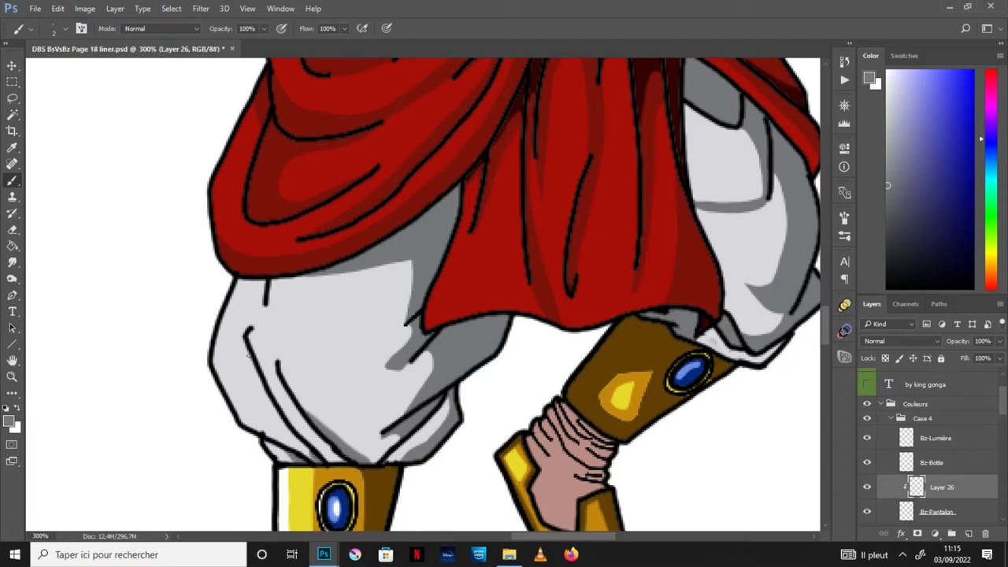
drag(245, 347, 272, 405)
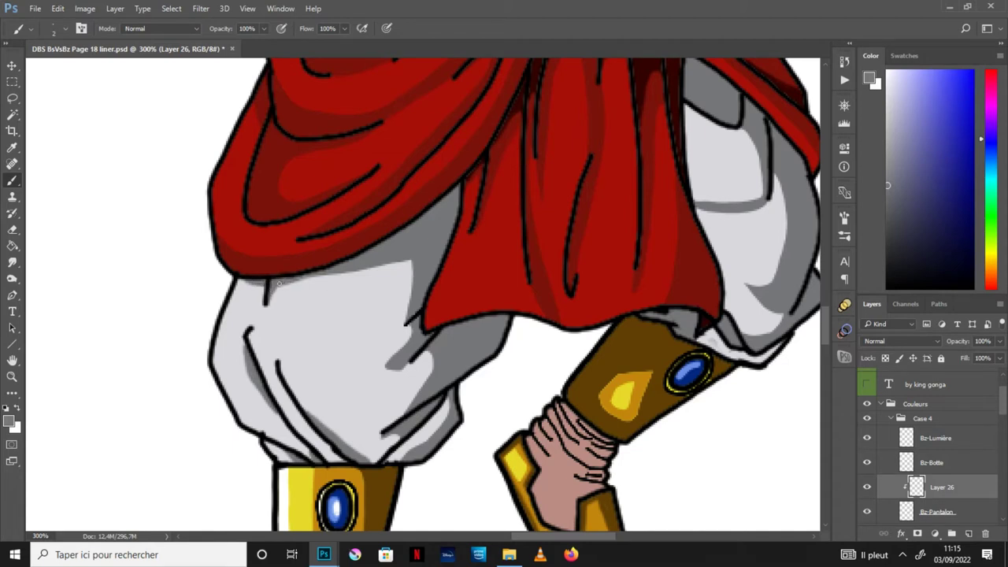
mouse_move(327, 273)
mouse_down()
mouse_move(347, 278)
mouse_move(281, 284)
mouse_up()
- Add a white highlight area down the left trouser leg with a light fold stroke
key(x)
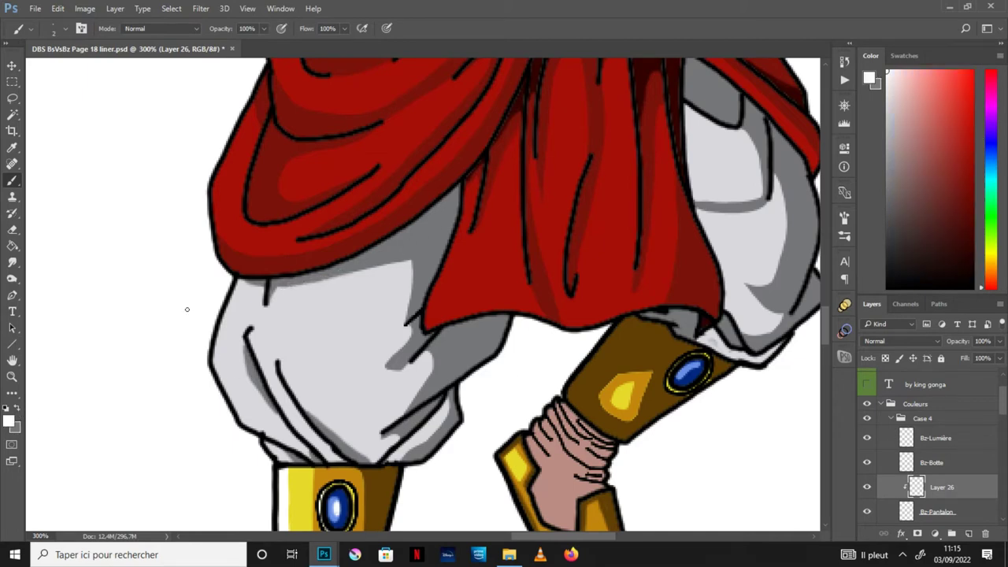
key(l)
drag(234, 297, 229, 301)
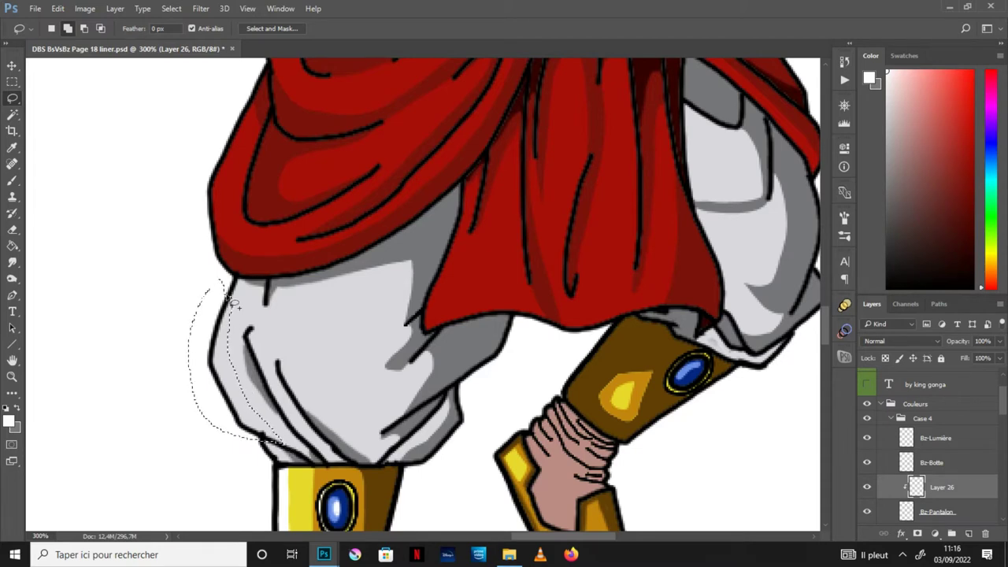
key(g)
key(ctrl+d)
key(b)
drag(278, 358, 267, 376)
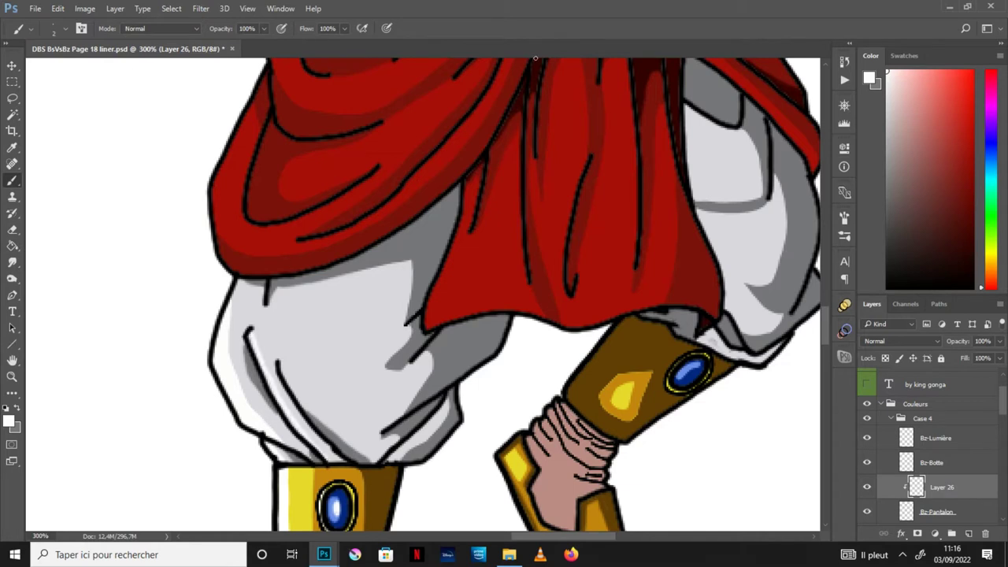
click(14, 99)
mouse_move(283, 302)
mouse_down()
mouse_move(345, 358)
mouse_move(386, 347)
mouse_move(285, 293)
mouse_up()
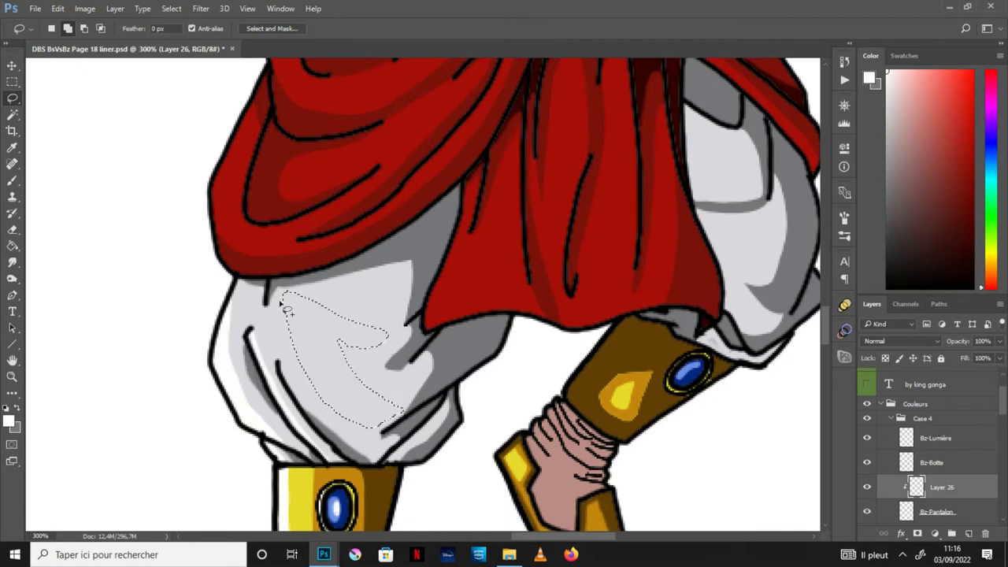
key(g)
click(330, 342)
key(ctrl+d)
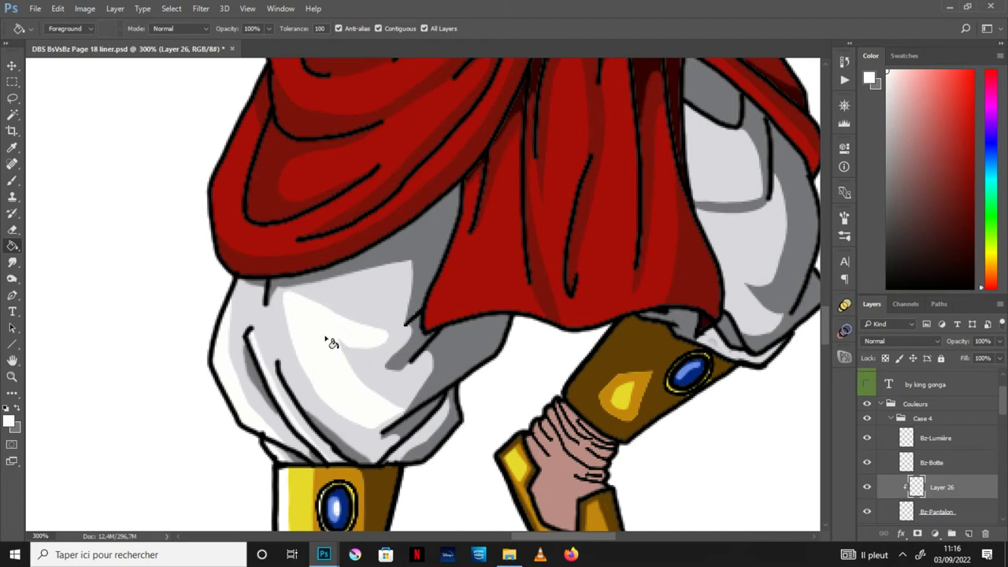
- Brush grey shading along the trouser's lower and lower-right edges, then swap to white
alt+click(477, 335)
key(b)
drag(399, 437, 373, 457)
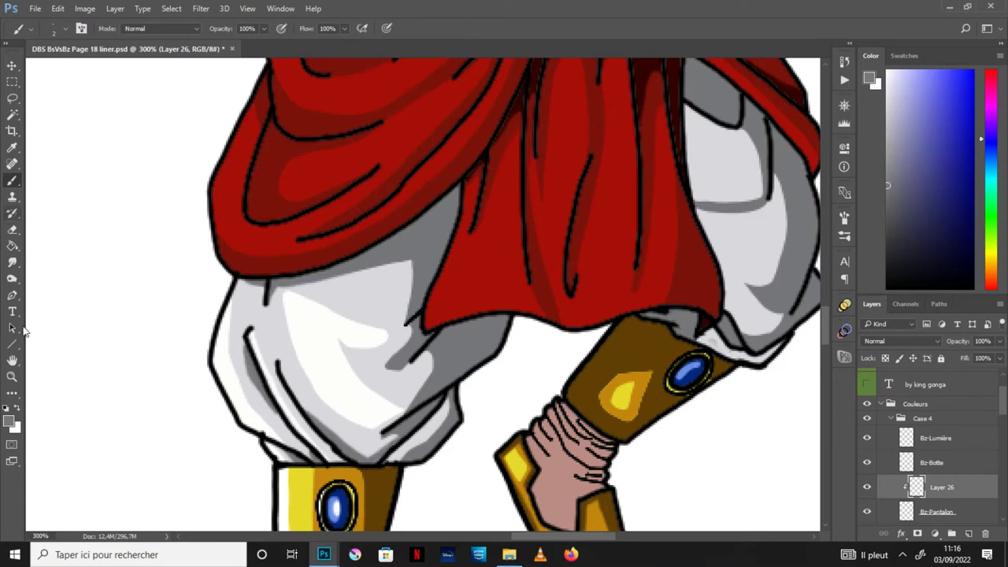
drag(406, 438, 434, 417)
key(x)
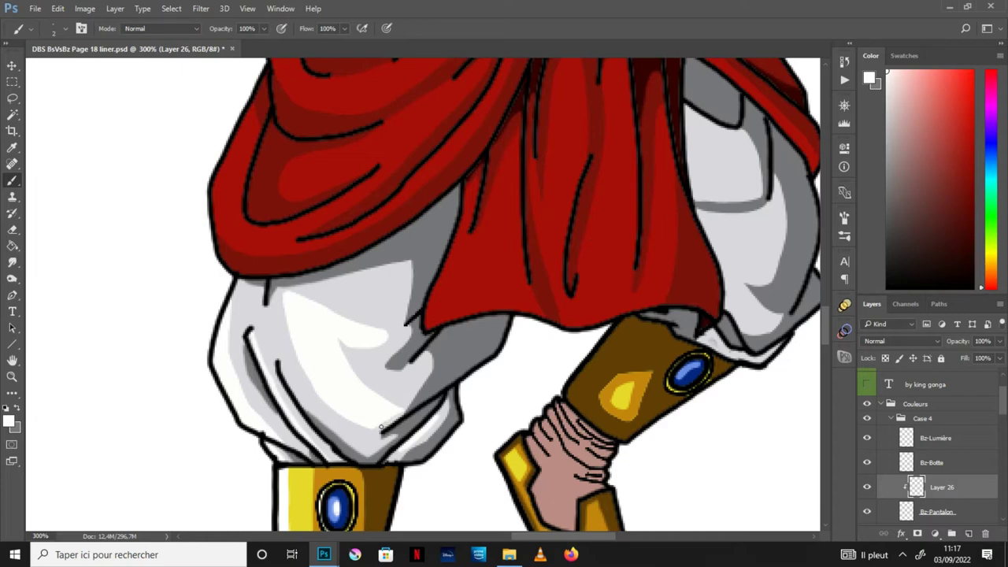
scroll(452, 367, down, 2)
scroll(697, 262, down, 1)
scroll(698, 262, up, 3)
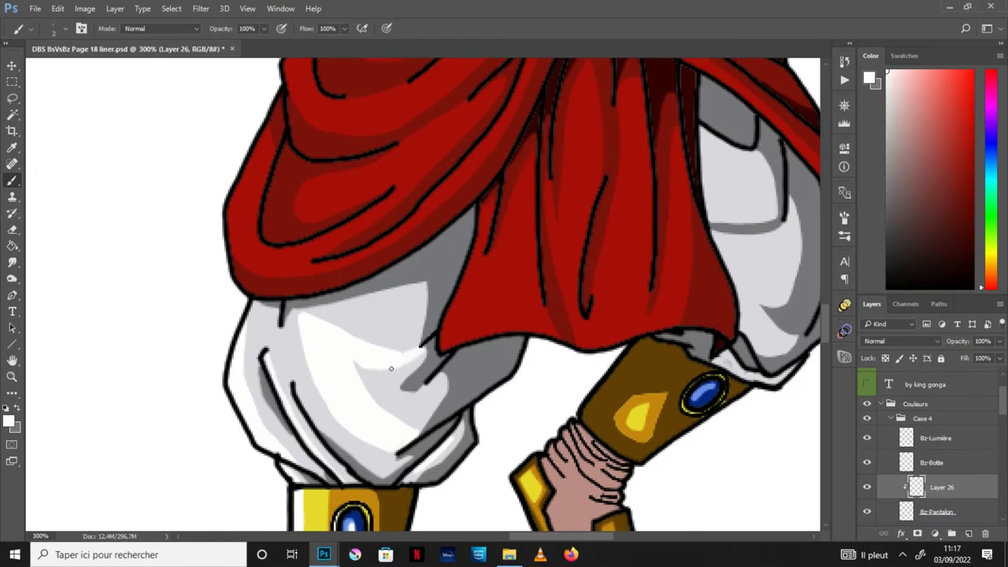
scroll(622, 319, down, 1)
scroll(624, 319, up, 1)
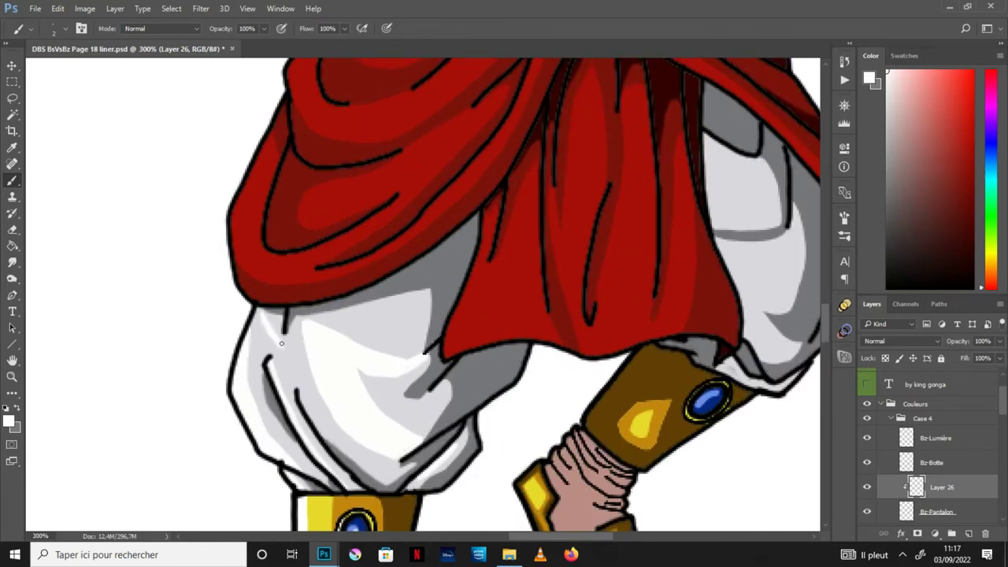
key(ctrl+minus)
key(ctrl+minus)
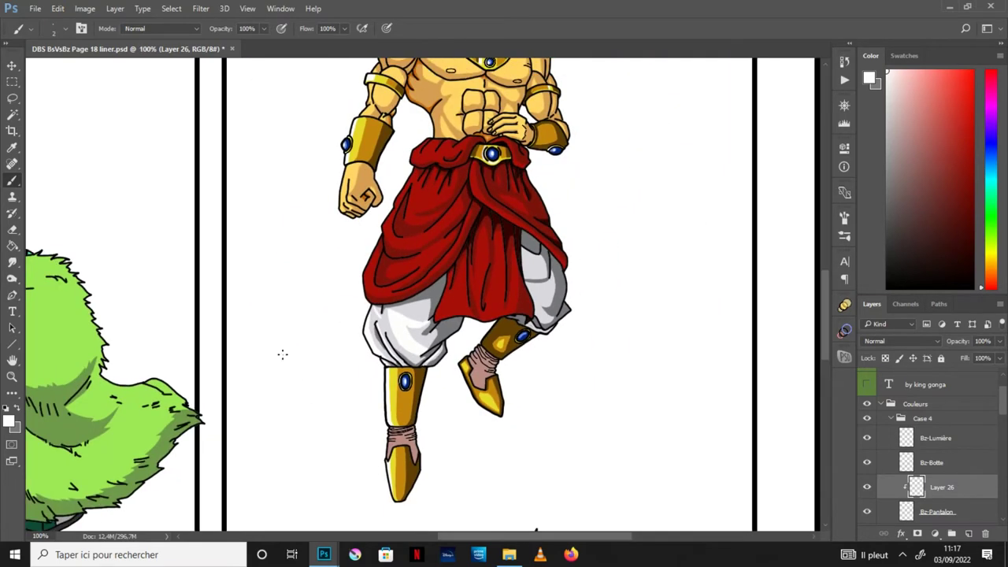
- Fill another outlined trouser area to brighten it
key(ctrl+plus)
key(ctrl+plus)
key(l)
mouse_move(382, 348)
mouse_down()
mouse_move(423, 368)
mouse_move(381, 343)
mouse_up()
key(g)
click(435, 352)
key(ctrl+minus)
key(ctrl+minus)
key(ctrl+minus)
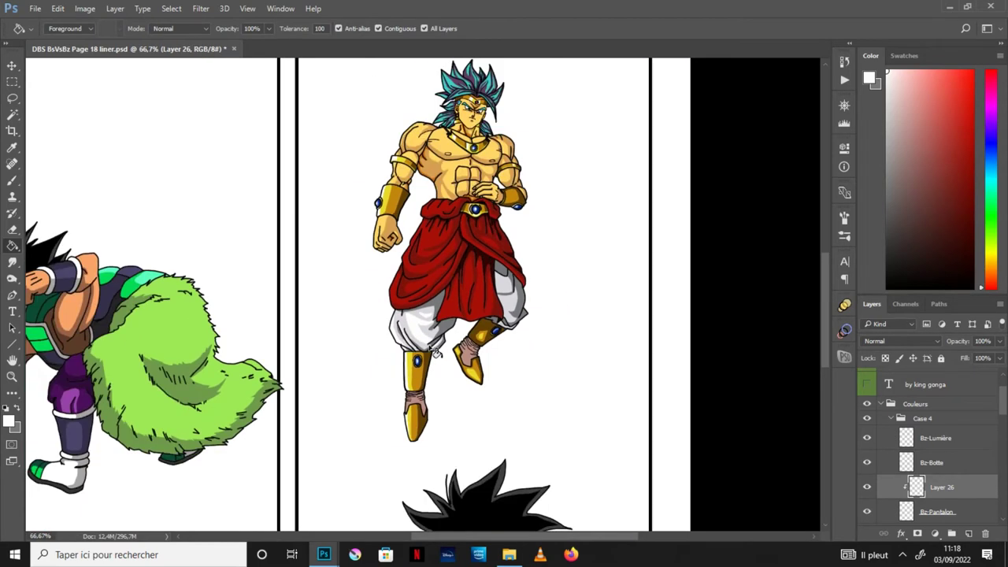
- Frame the Broly panel, save the manga page, and select the Bz-Botte layer
key(h)
drag(756, 355, 575, 344)
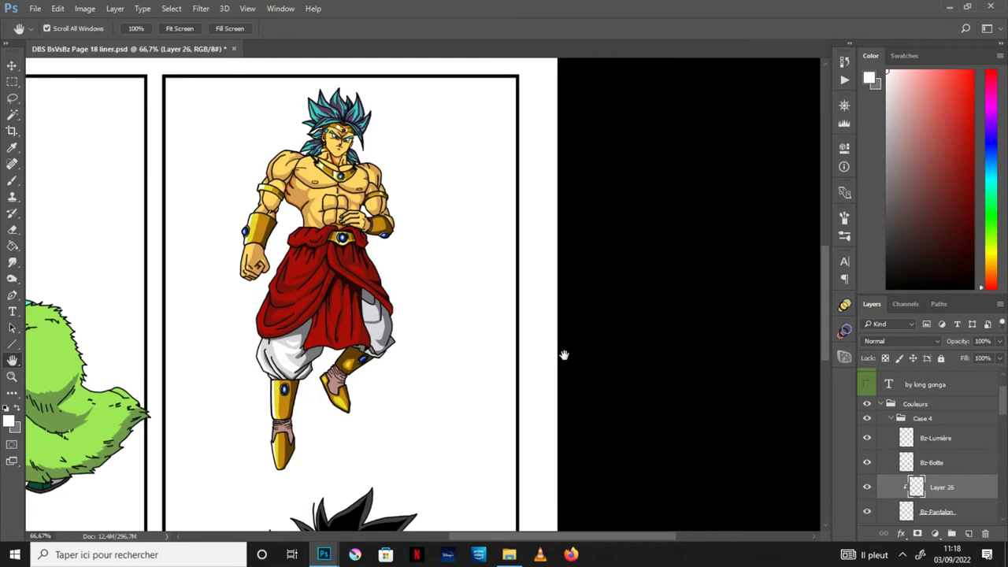
key(ctrl+minus)
mouse_move(531, 344)
mouse_down()
mouse_move(450, 331)
mouse_move(430, 370)
mouse_up()
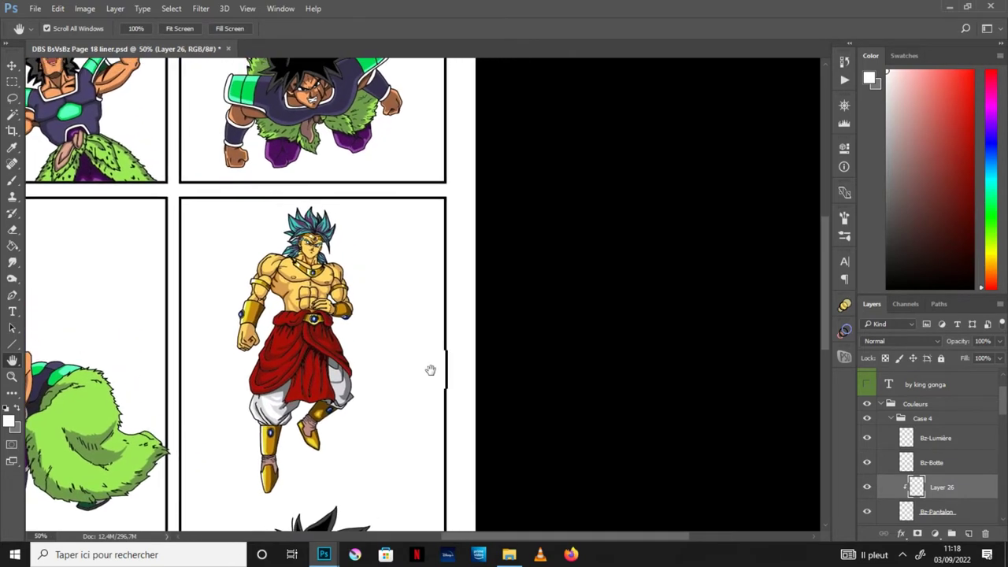
click(35, 8)
click(62, 133)
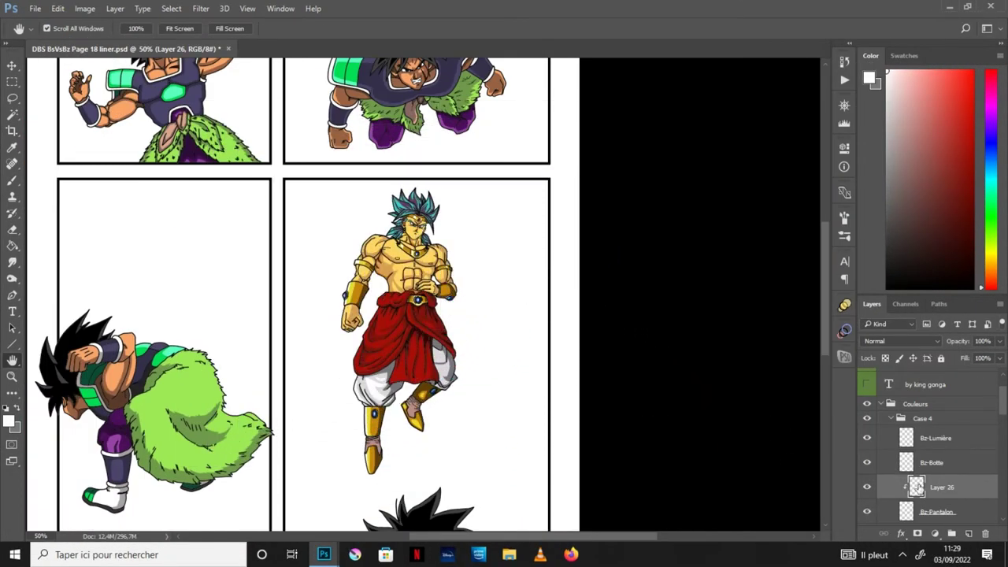
click(947, 470)
- Add Layer 27 clipped to the Bz-Botte layer and zoom in
click(969, 533)
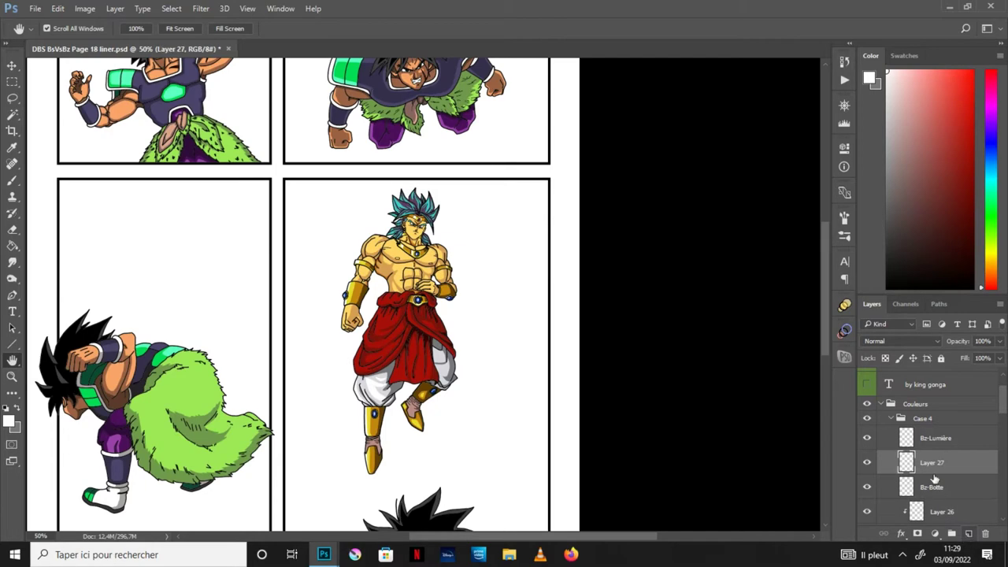
alt+click(938, 468)
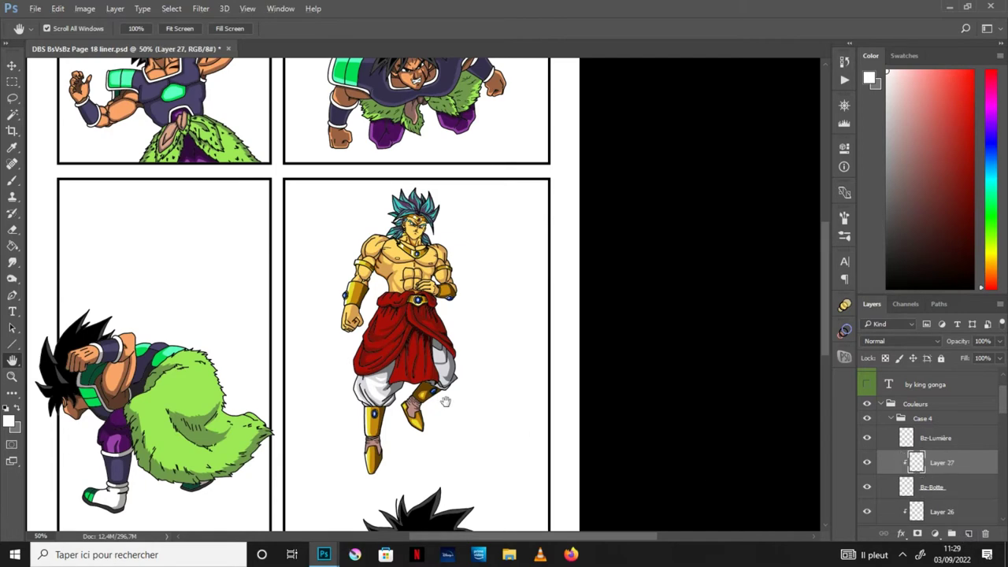
scroll(445, 401, up, 1)
scroll(445, 402, up, 1)
scroll(472, 378, up, 2)
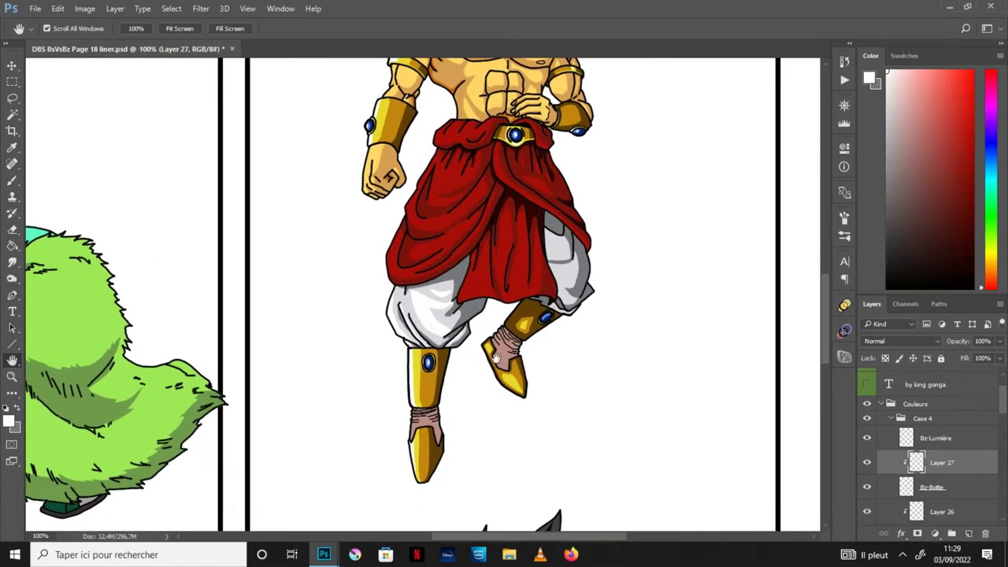
scroll(520, 346, up, 2)
scroll(520, 346, up, 1)
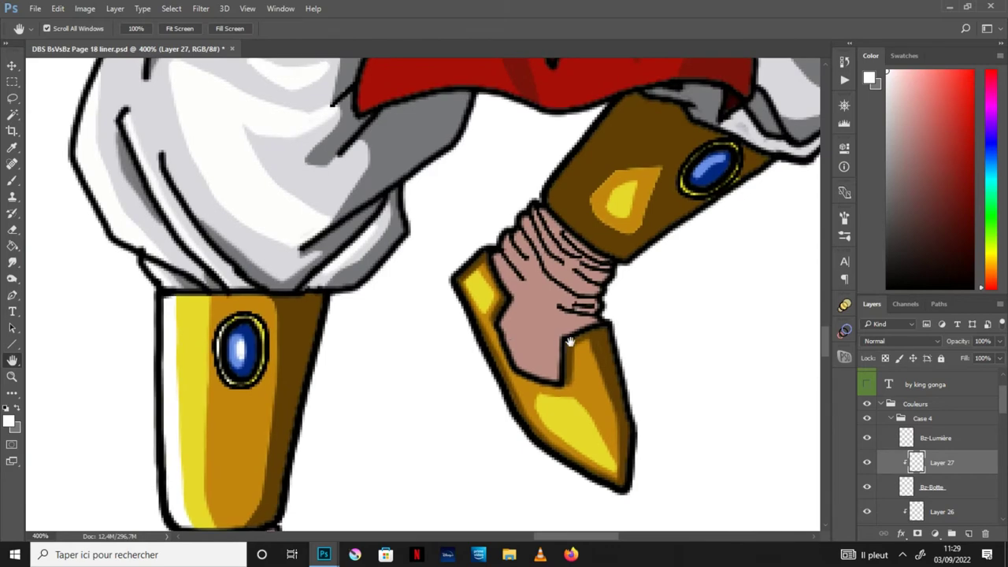
- Sample the boot brown from the colour reference sheet and centre the raised foot
mouse_move(324, 554)
click(387, 496)
click(14, 148)
click(638, 293)
click(721, 77)
key(h)
drag(670, 367, 627, 363)
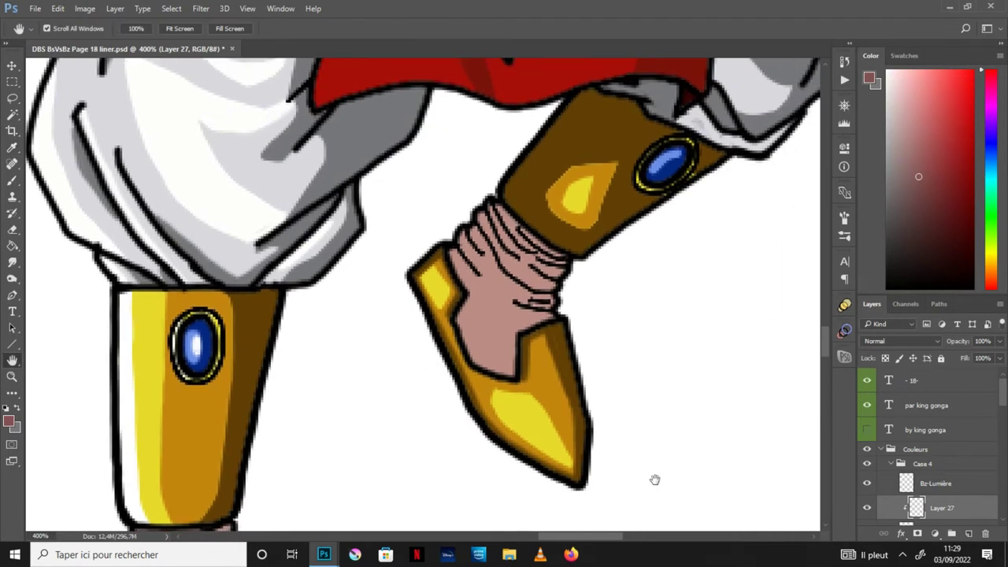
- Fill the lower sock and its upper folds brown, brushing over the remaining folds
click(13, 244)
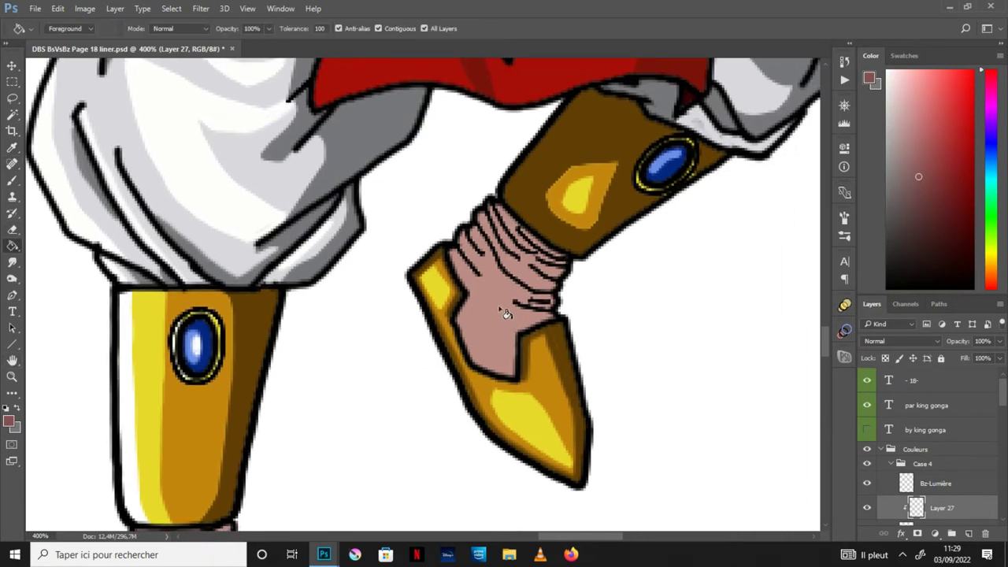
click(548, 300)
click(566, 282)
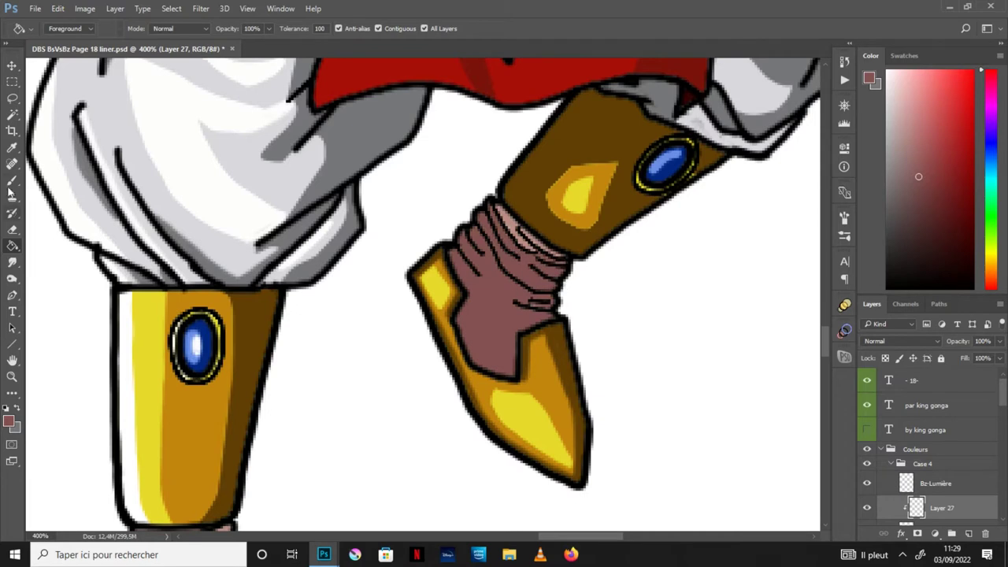
key(b)
mouse_move(534, 250)
mouse_down()
mouse_move(502, 220)
mouse_move(570, 261)
mouse_up()
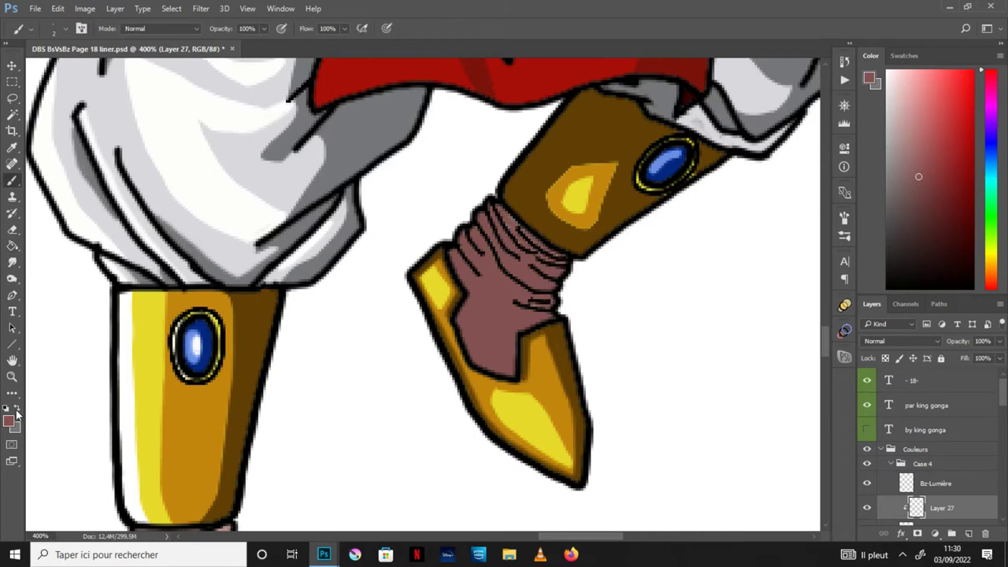
- Sample the sock's mauve-brown and choose a darker maroon for its shadow
key(i)
click(488, 322)
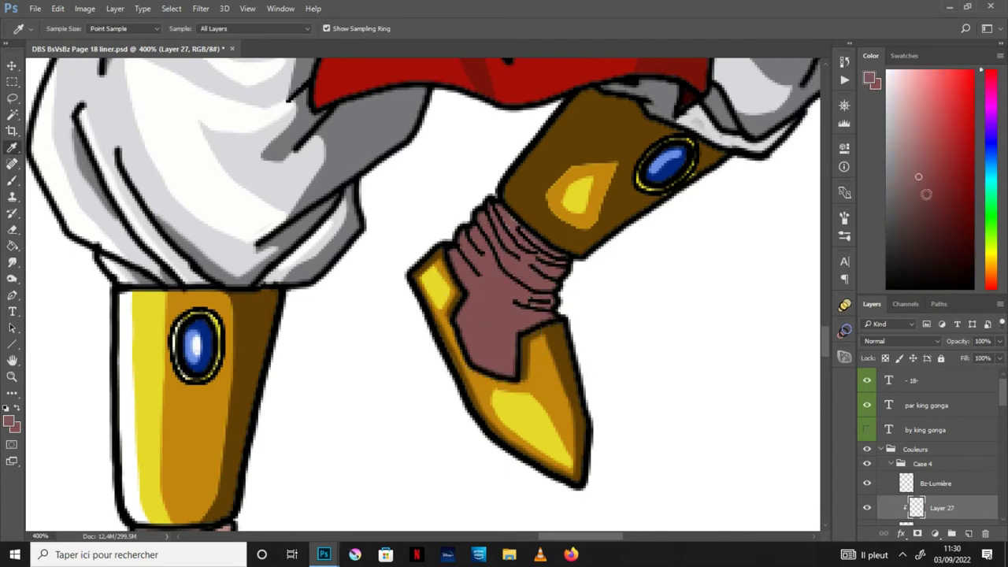
click(919, 228)
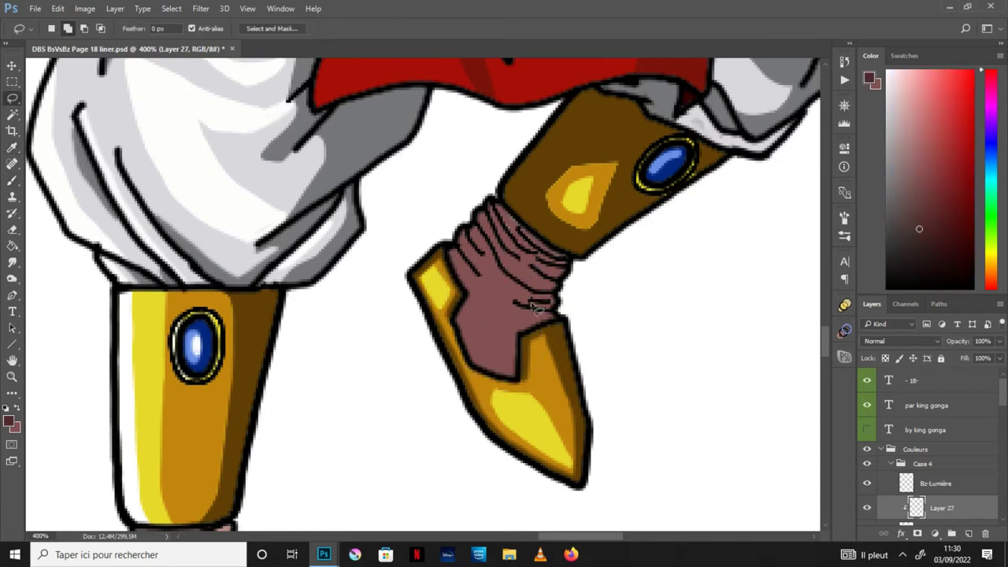
click(11, 246)
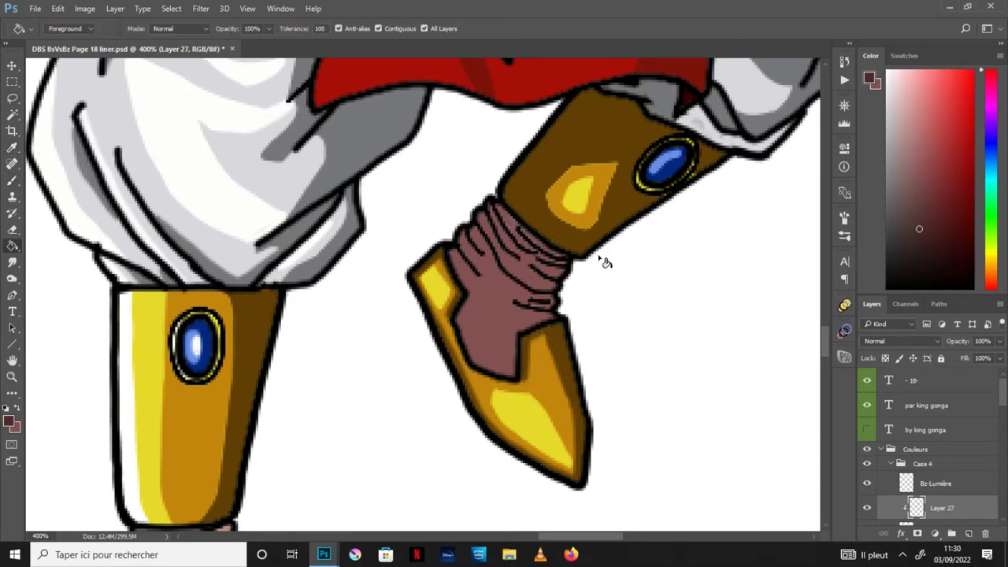
key(b)
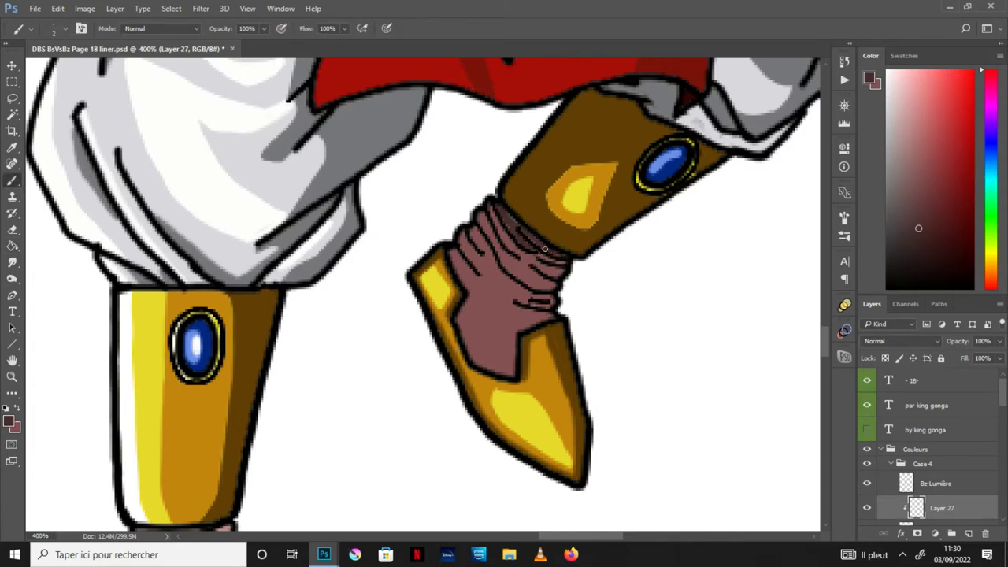
- Fill a darker maroon shadow across the sock's wrinkled area above the gold boot
key(l)
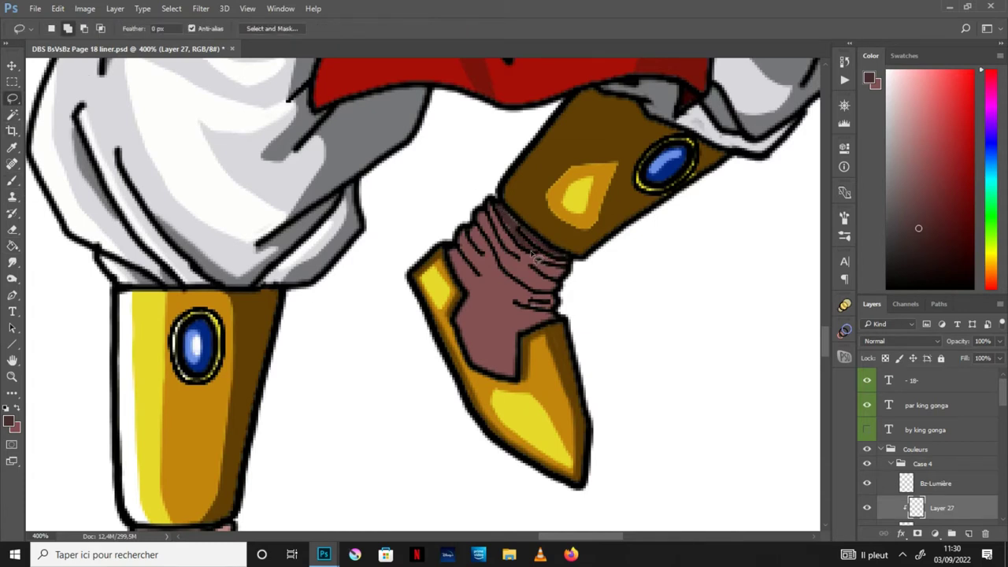
mouse_move(530, 274)
mouse_down()
mouse_move(505, 296)
mouse_move(481, 343)
mouse_up()
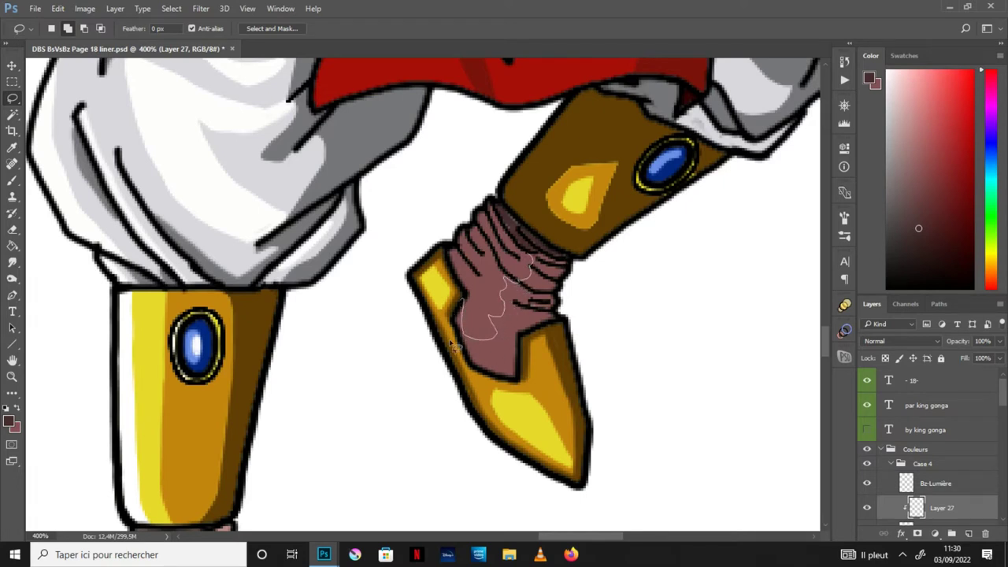
drag(481, 344, 551, 241)
click(12, 246)
click(556, 337)
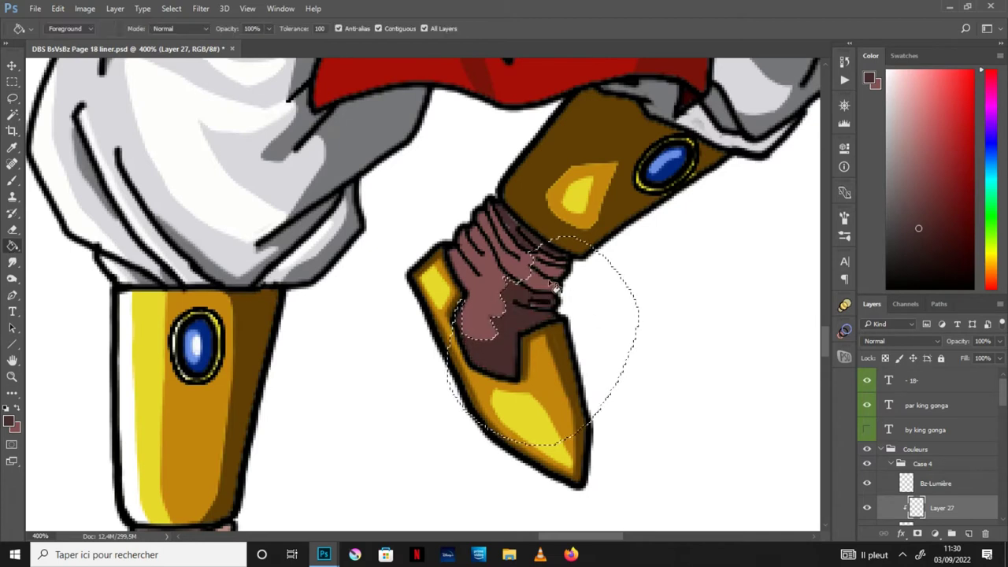
key(ctrl+d)
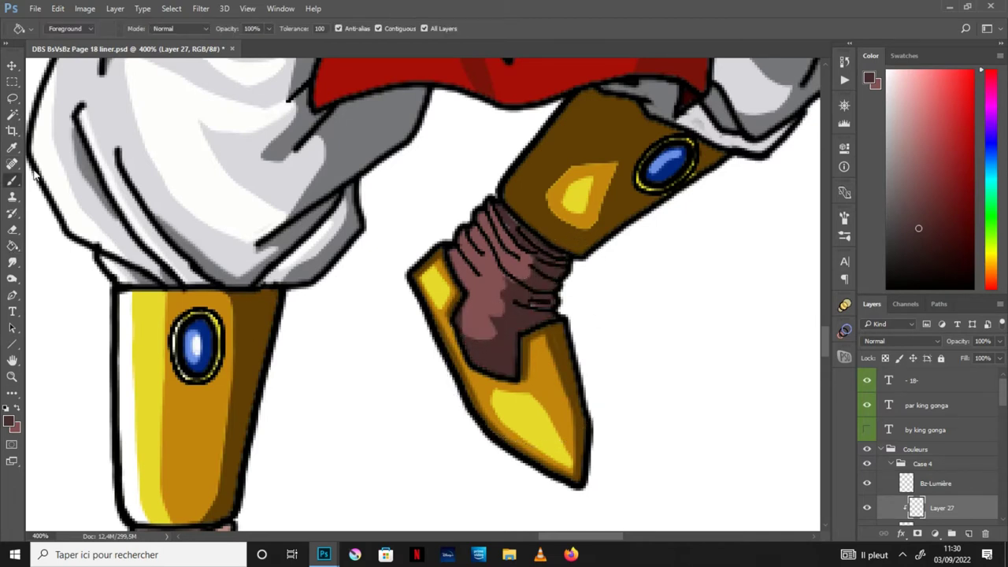
click(11, 180)
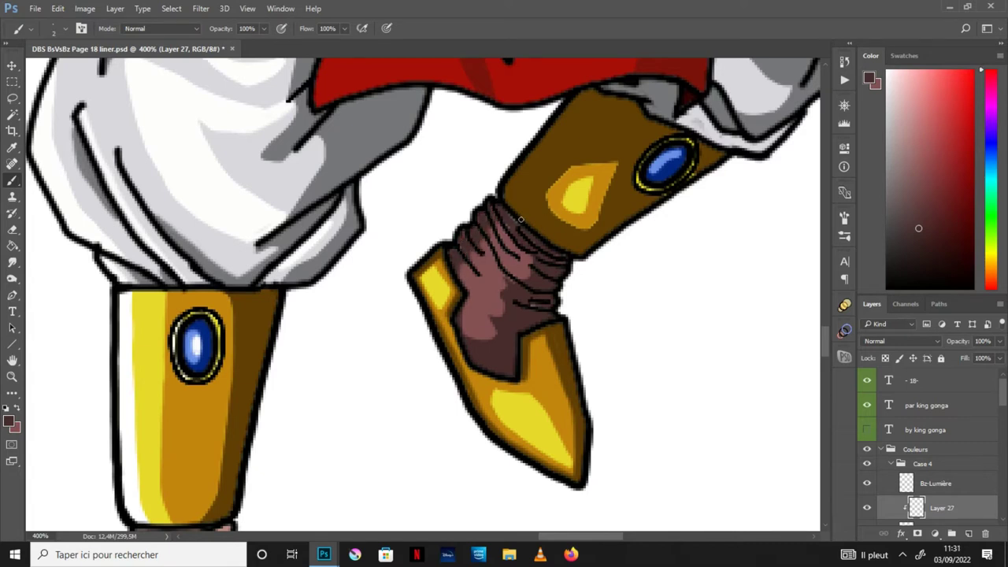
click(14, 361)
drag(669, 374, 727, 294)
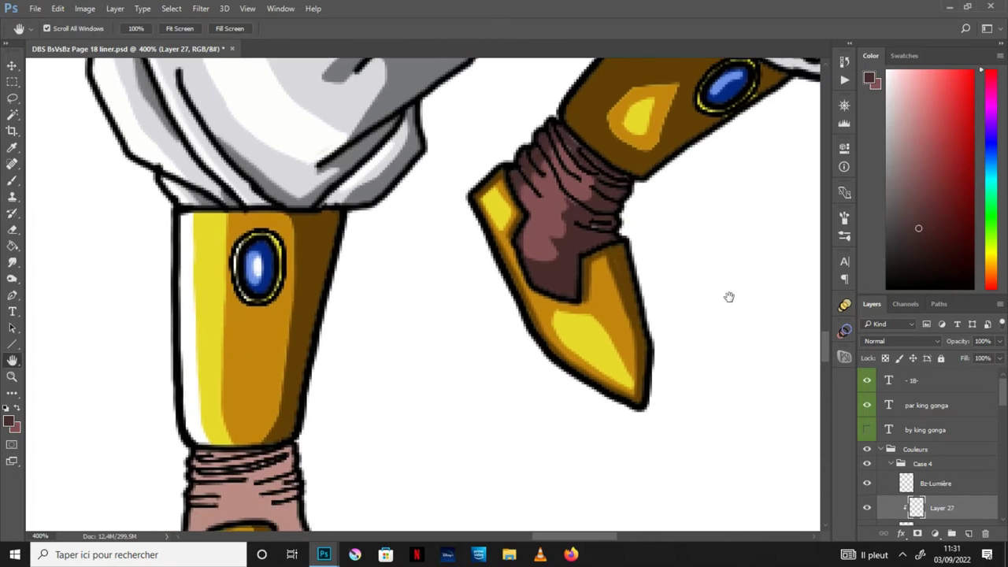
- Fill the sock's right side with darker mauve and brush dark brown along its edge
drag(543, 349, 512, 330)
key(l)
drag(321, 232, 334, 273)
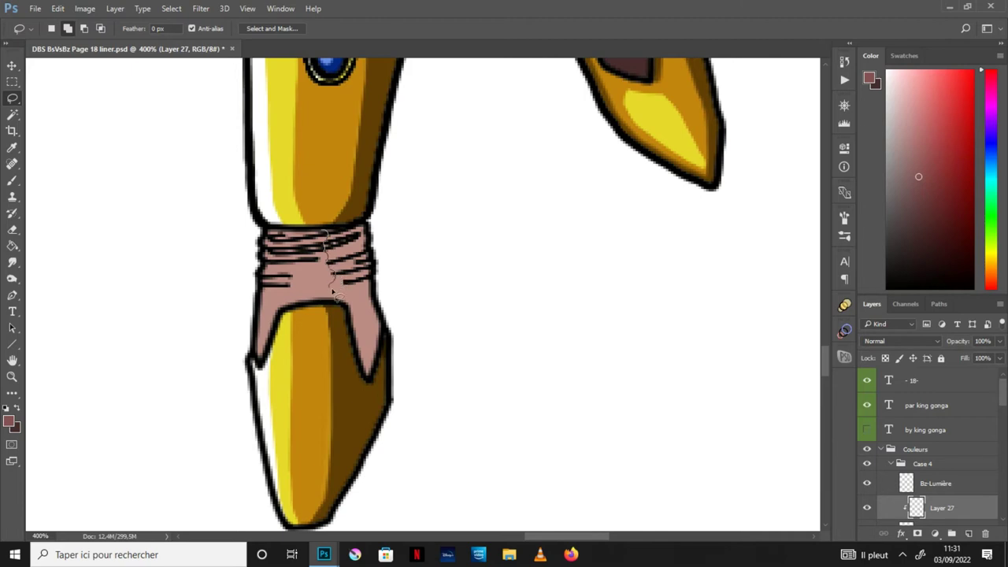
drag(341, 279, 325, 230)
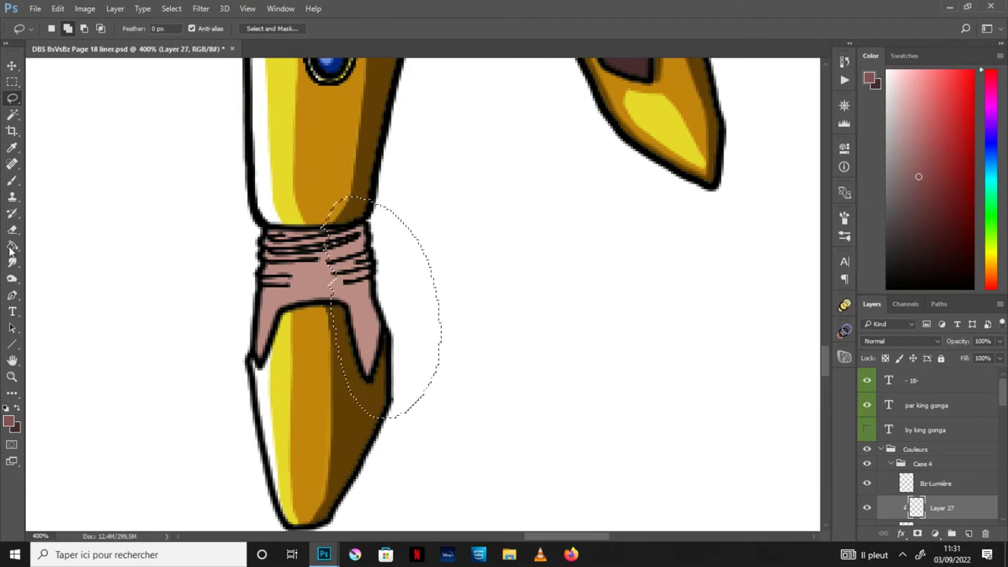
click(13, 246)
click(381, 321)
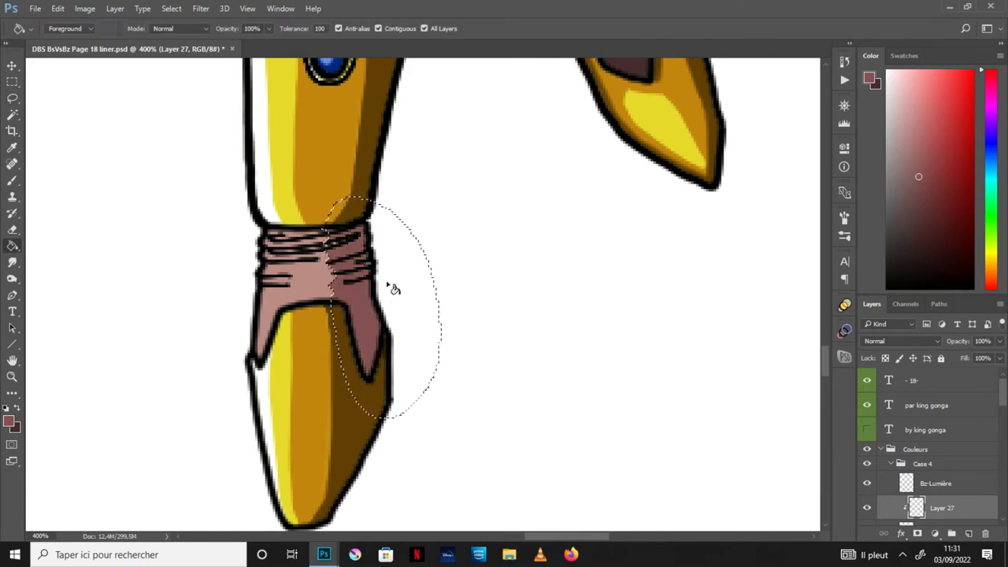
key(ctrl+d)
key(b)
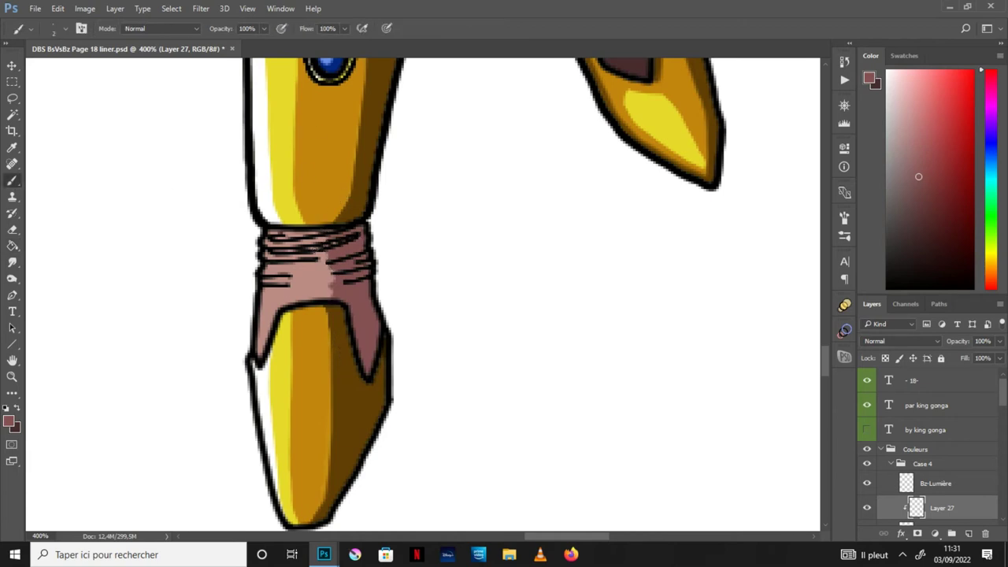
alt+click(371, 237)
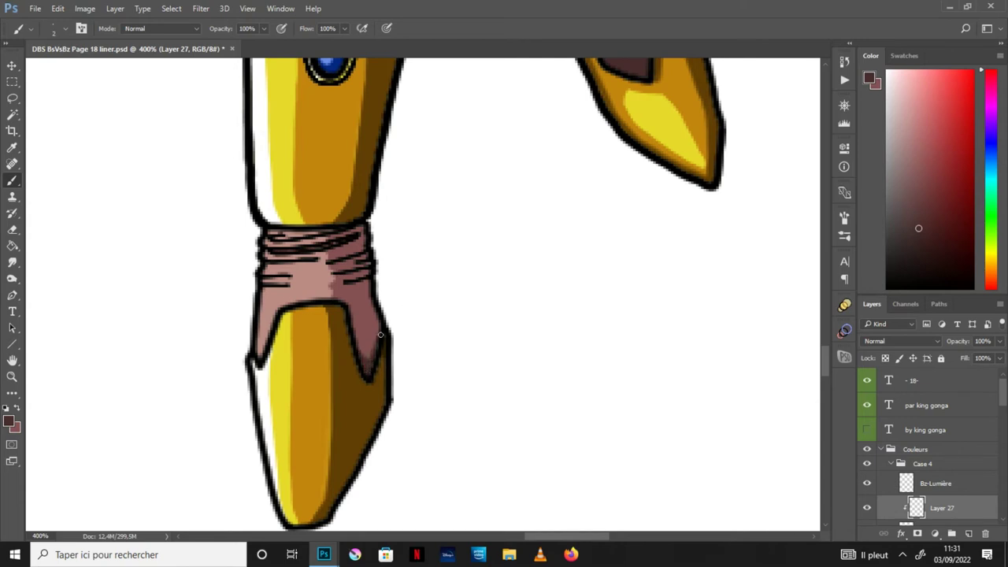
drag(364, 293, 375, 321)
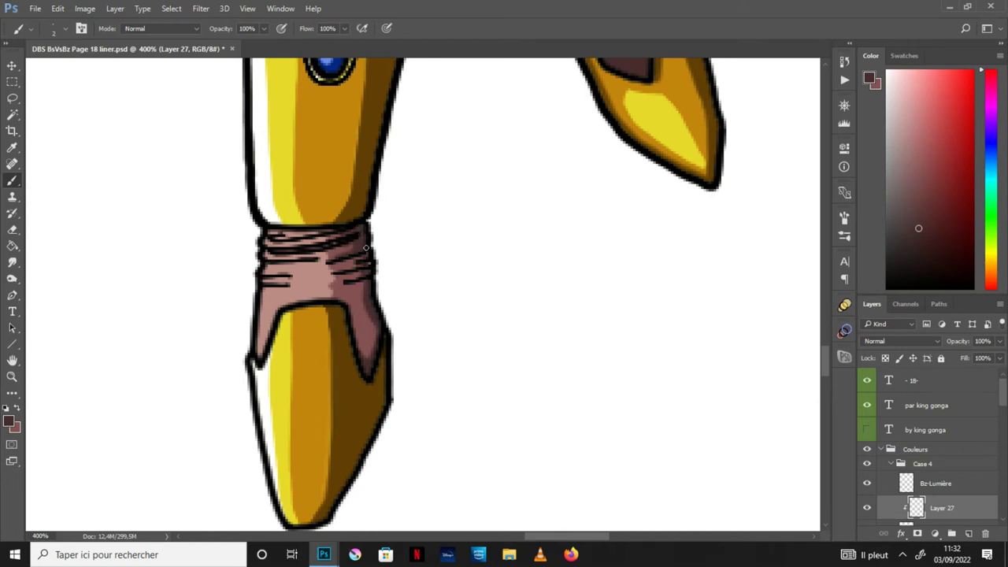
scroll(349, 351, down, 5)
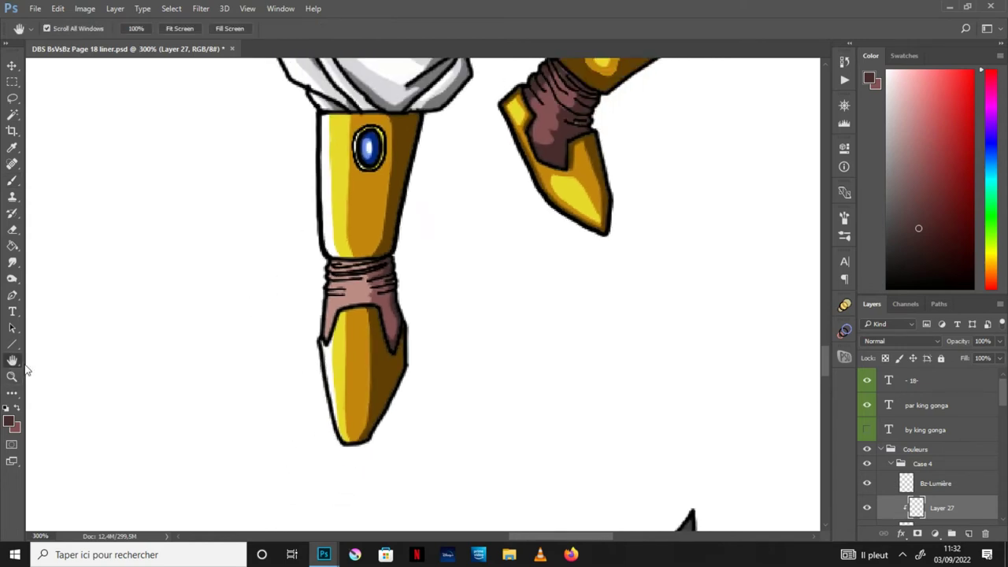
- Save the Broly manga page
scroll(693, 240, down, 1)
scroll(562, 353, up, 3)
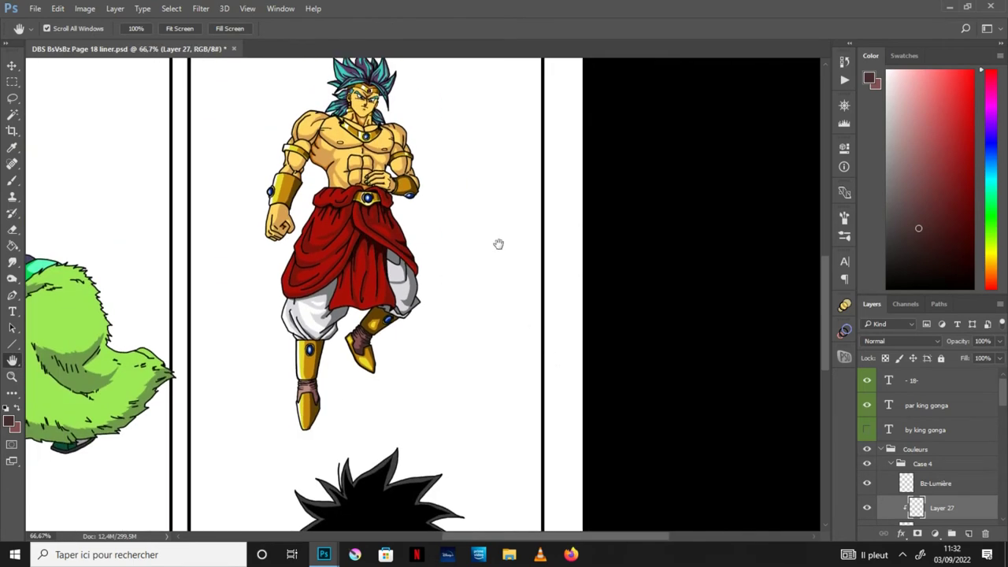
click(35, 8)
click(59, 135)
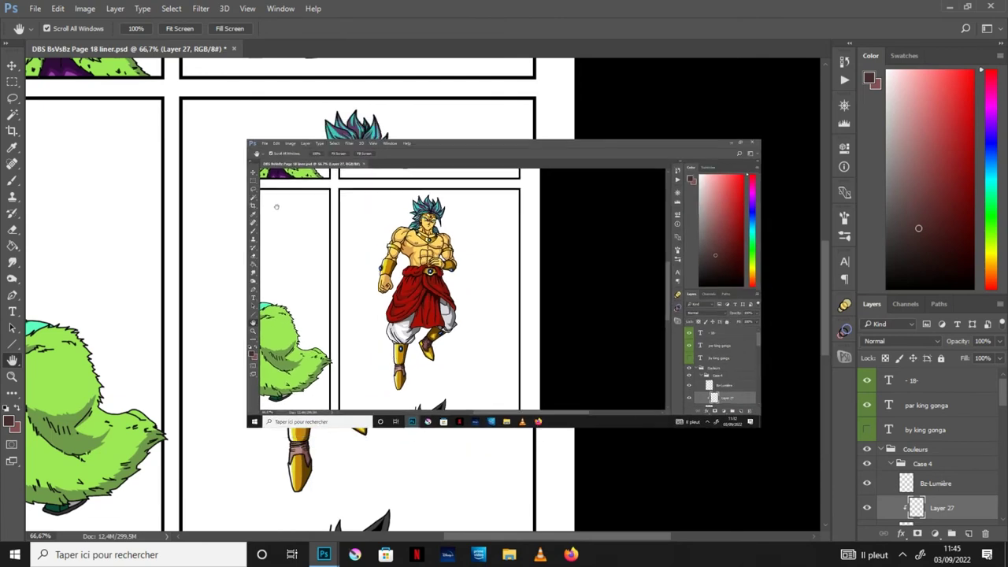
- Add a new Layer 28 above Bz-Lumière and zoom in on the figure
click(937, 483)
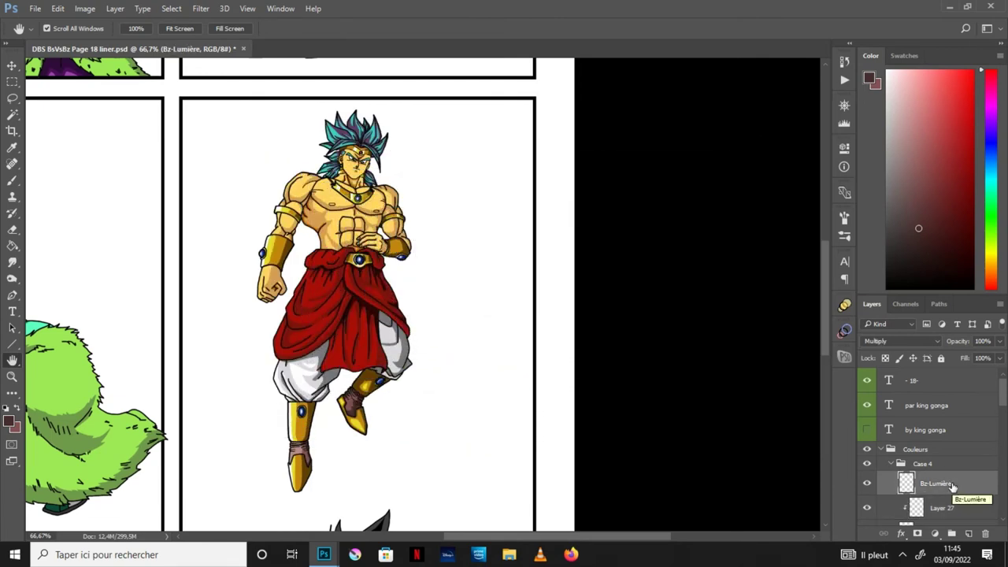
click(969, 533)
scroll(1004, 396, down, 1)
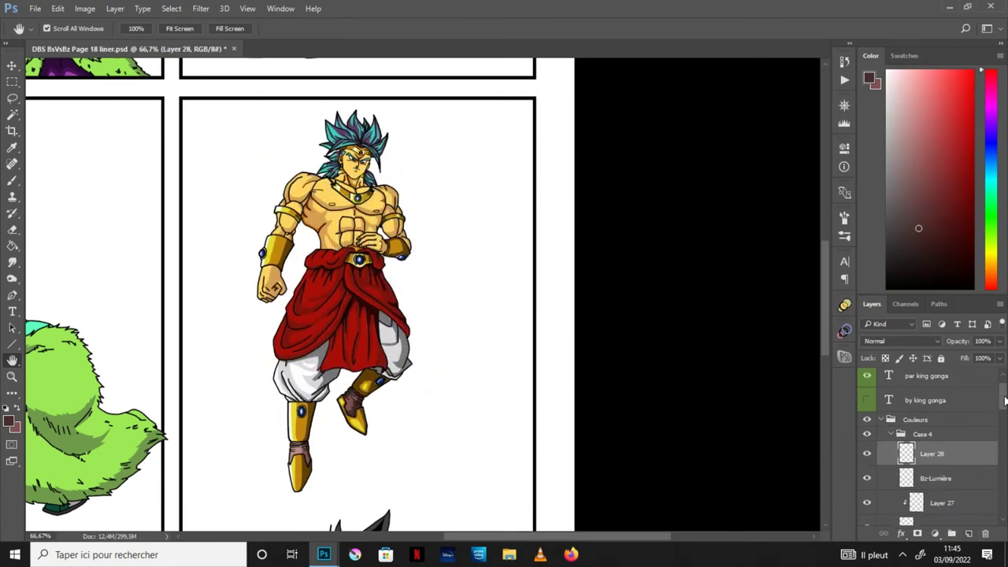
key(ctrl+plus)
key(ctrl+plus)
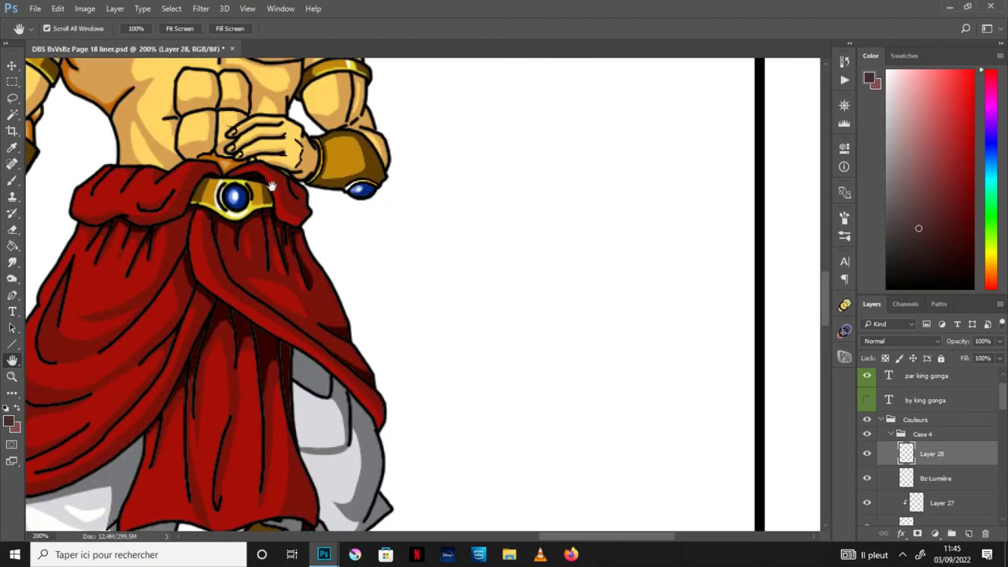
- Zoom in on Broly's head and sample the headband gem's magenta as the paint colour
drag(315, 78, 436, 391)
key(ctrl+plus)
key(ctrl+plus)
key(ctrl+plus)
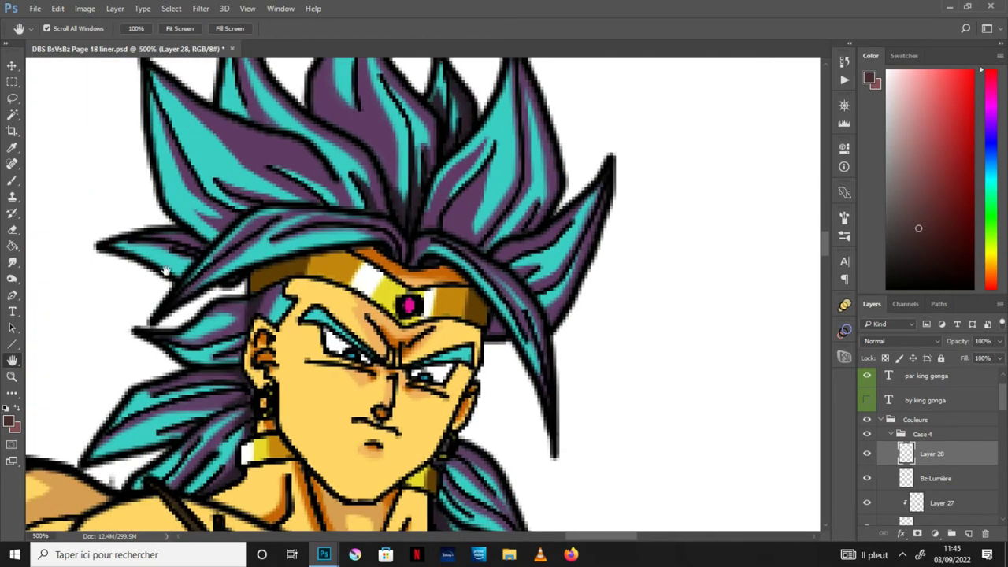
key(i)
click(408, 306)
click(970, 116)
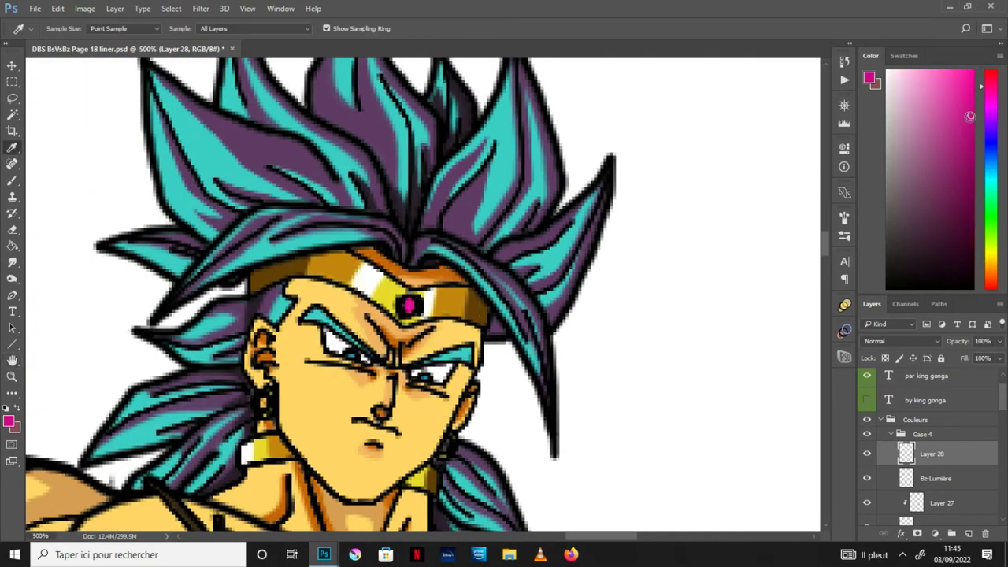
- Paint an 18 px magenta dot over the gem and set Layer 28 opacity to 52%
click(12, 180)
click(53, 29)
click(108, 167)
click(127, 166)
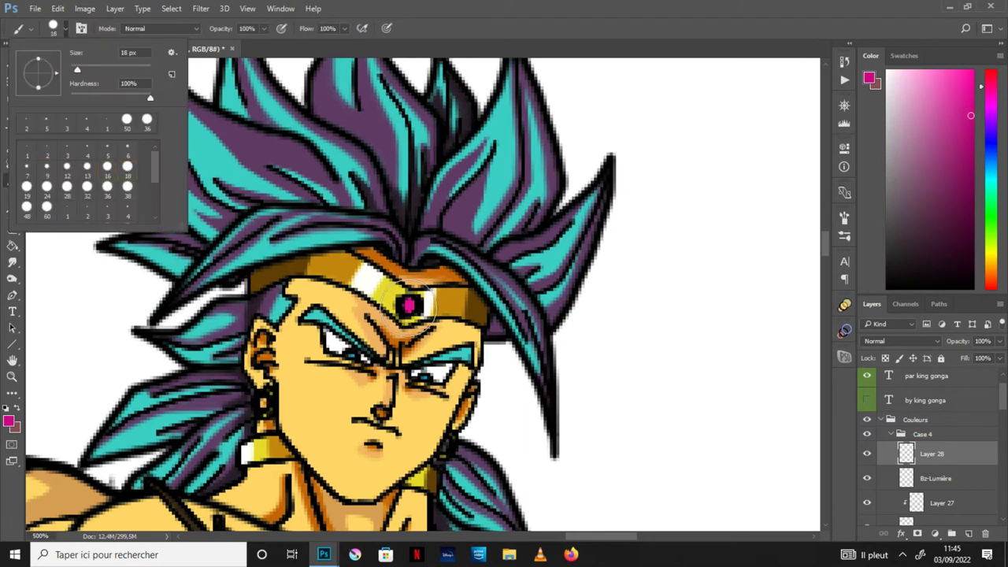
click(407, 306)
click(407, 303)
click(11, 360)
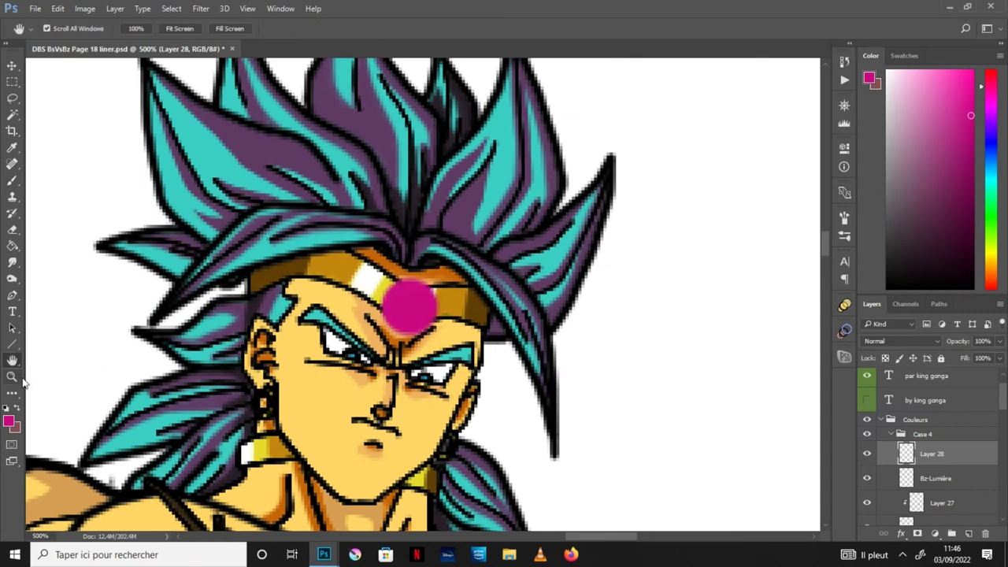
click(999, 345)
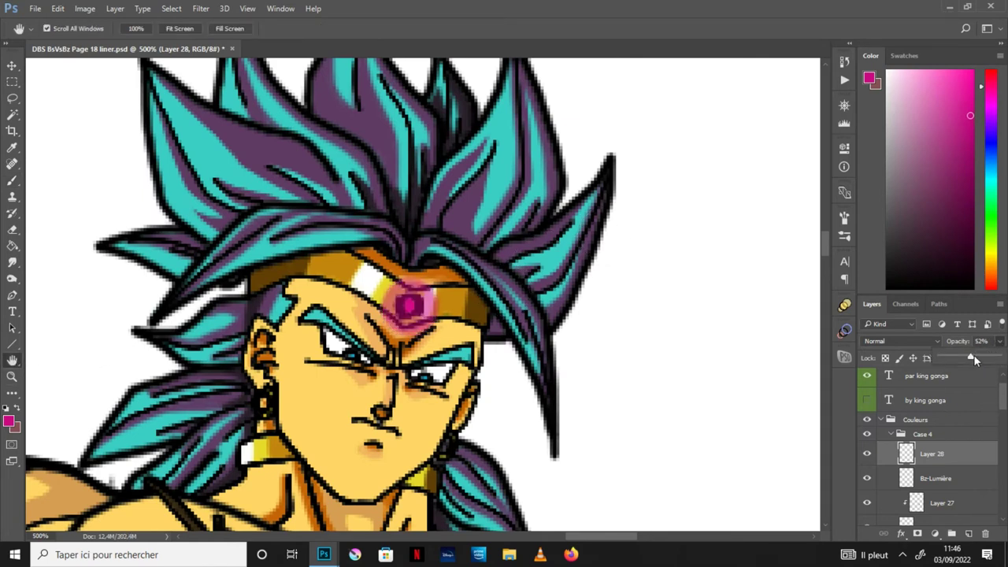
click(982, 460)
- Add an Outer Glow to the Bz-Lumière layer in a brightened magenta colour
click(968, 480)
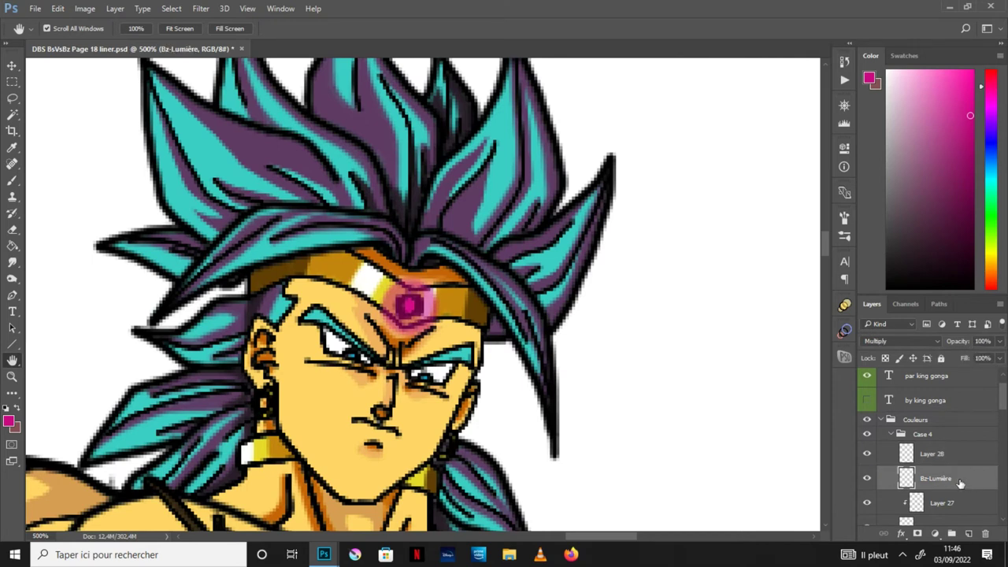
click(902, 533)
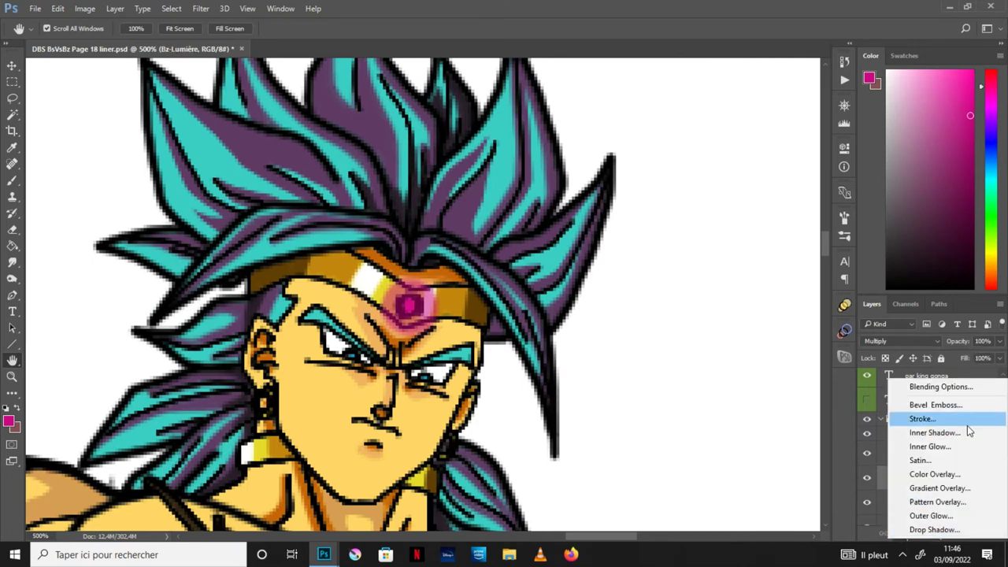
click(953, 515)
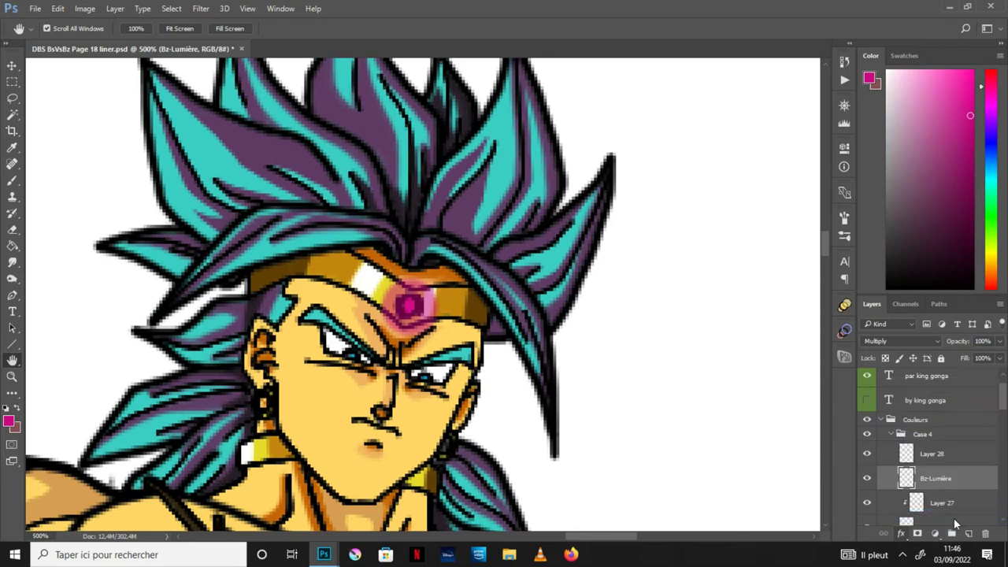
drag(630, 178, 722, 159)
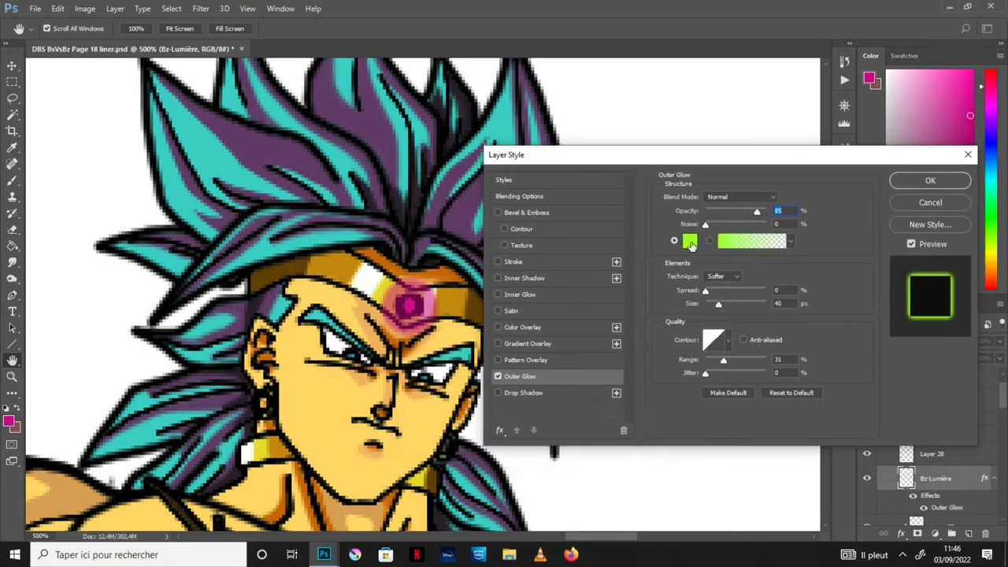
click(690, 242)
click(10, 420)
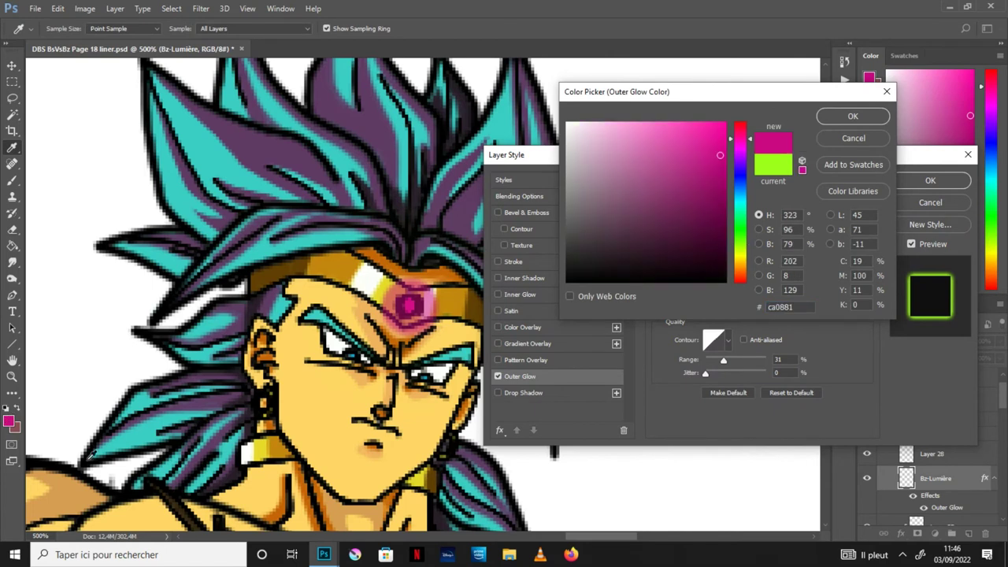
drag(720, 142, 722, 148)
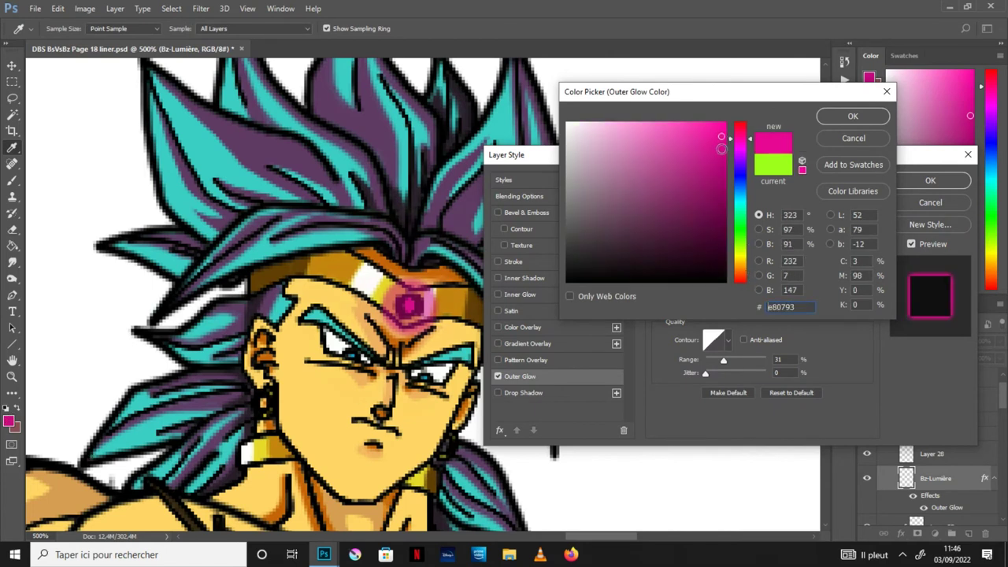
click(857, 116)
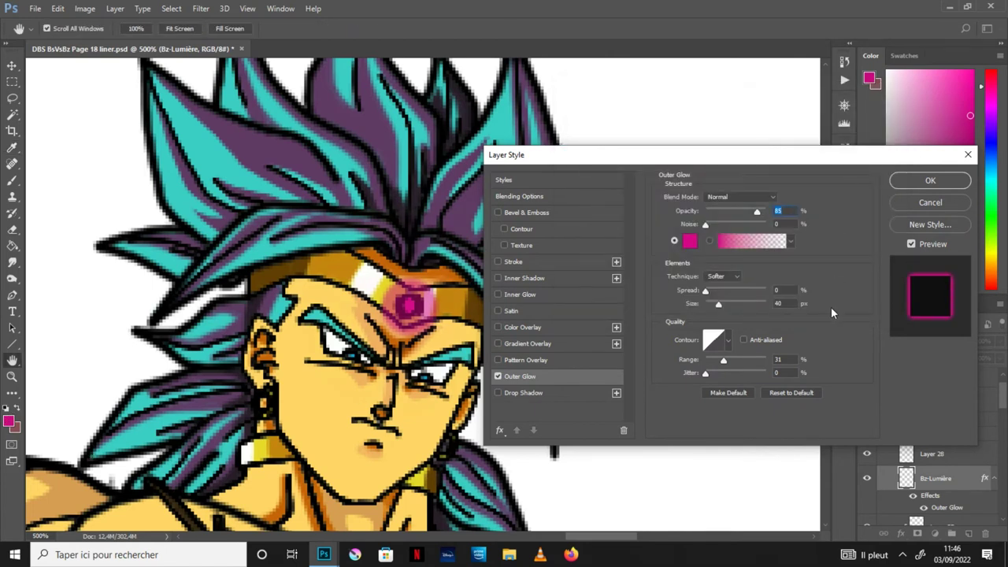
- Set the outer glow to 82% opacity and 5 px size, then apply it
mouse_move(757, 211)
mouse_down()
mouse_move(726, 215)
mouse_move(755, 212)
mouse_up()
mouse_move(725, 360)
mouse_down()
mouse_move(745, 359)
mouse_move(724, 362)
mouse_up()
drag(718, 304, 708, 308)
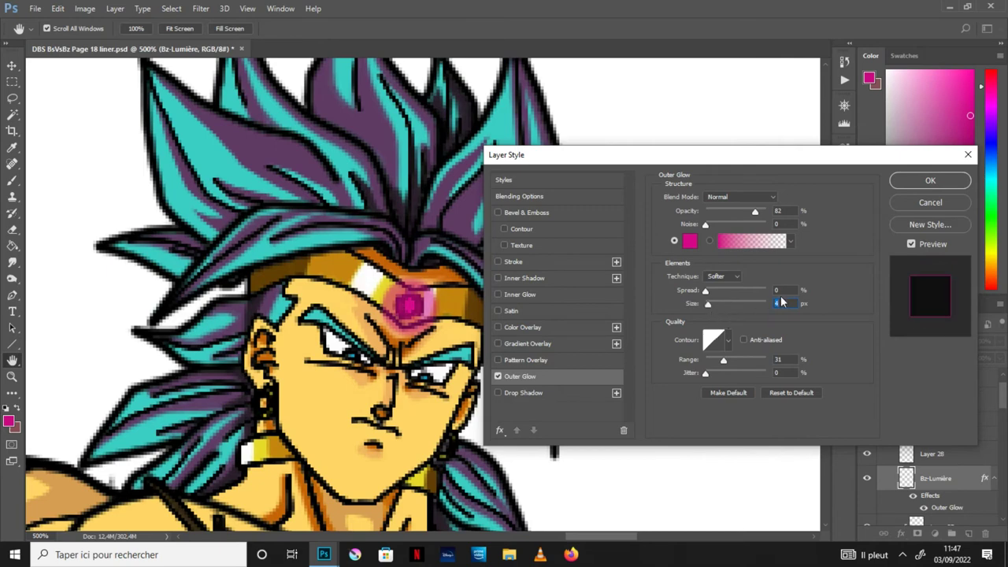
click(929, 182)
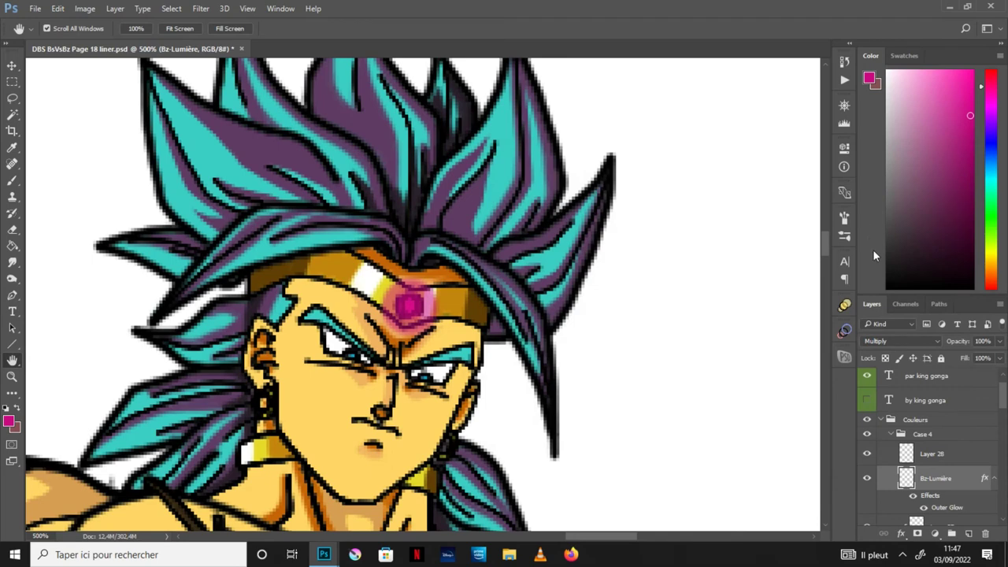
click(949, 455)
- Set Layer 28's Inner Glow colour to the bright pink f441b0
click(902, 533)
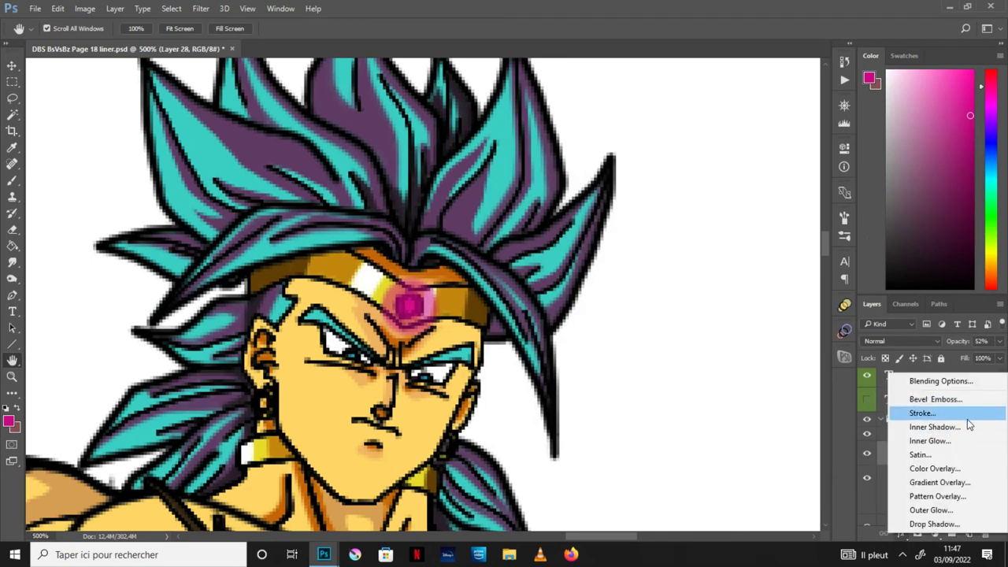
click(955, 443)
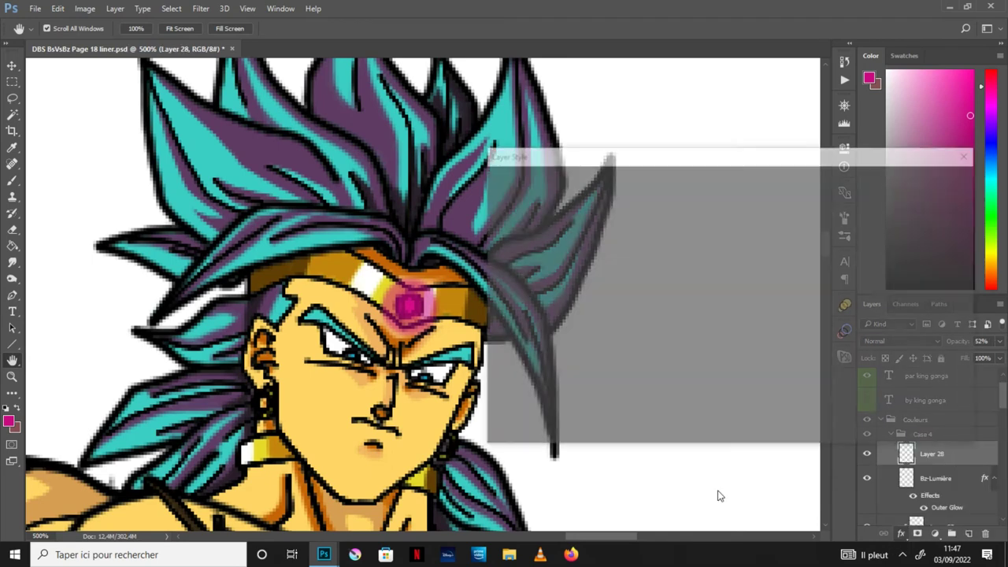
click(691, 244)
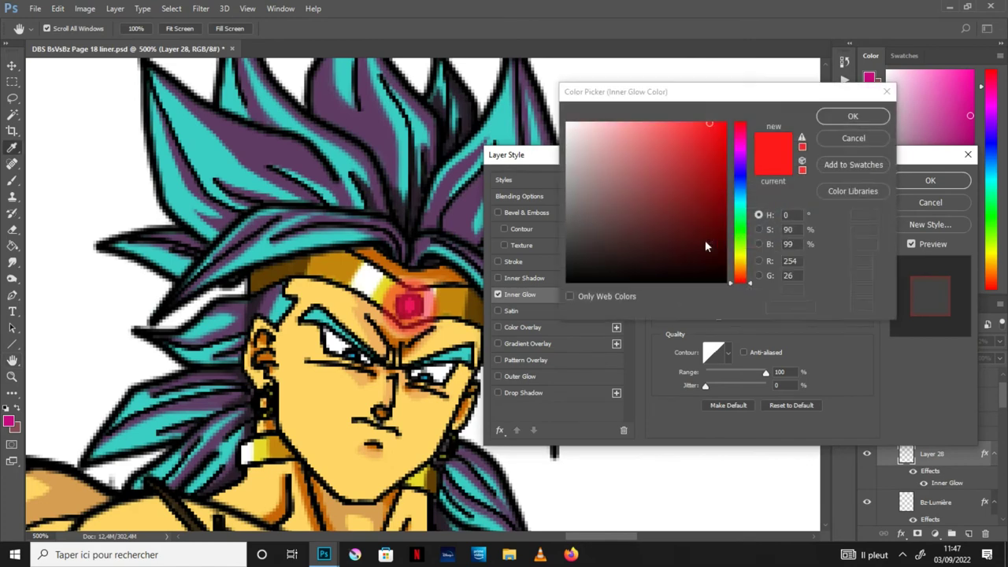
click(9, 422)
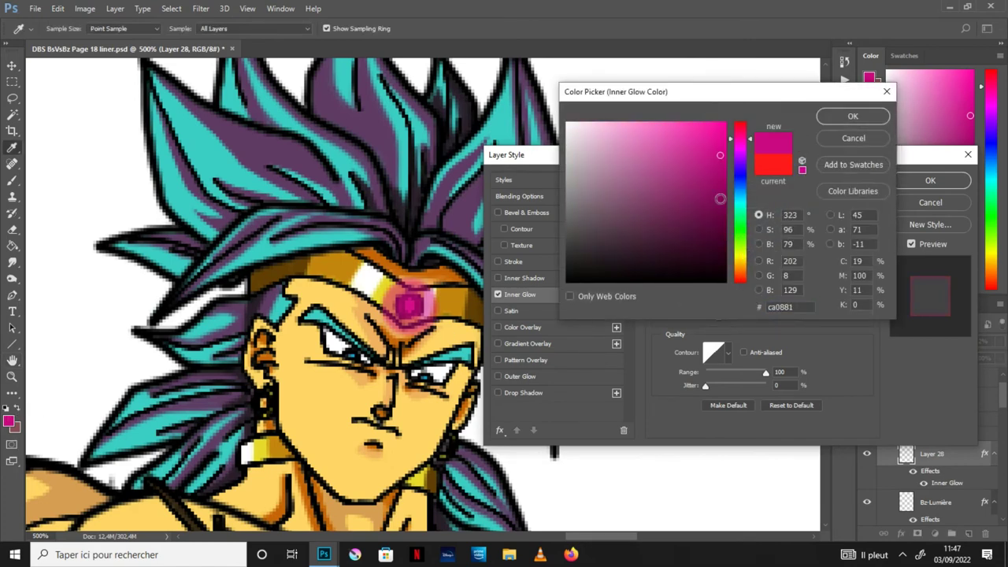
click(717, 228)
click(650, 127)
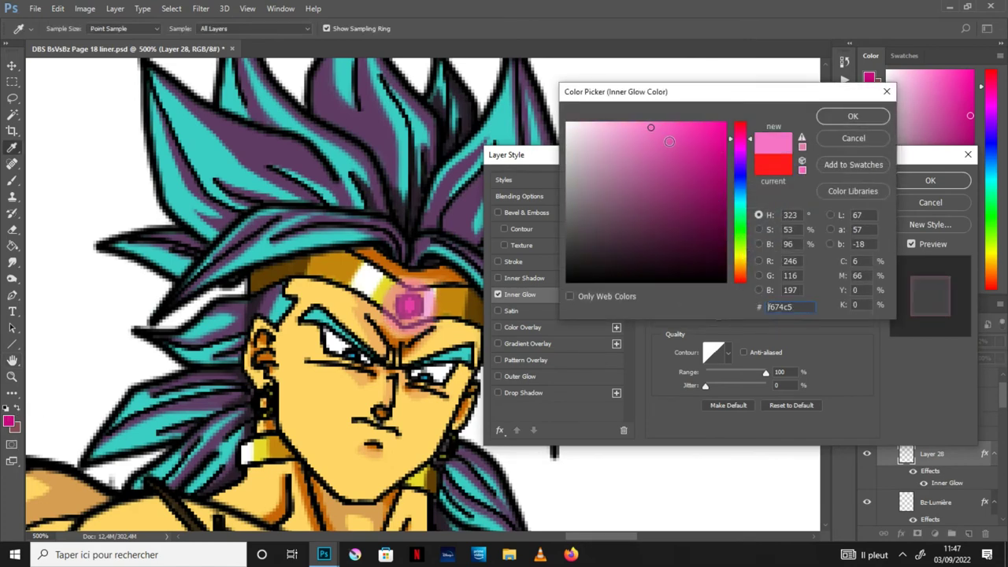
click(652, 154)
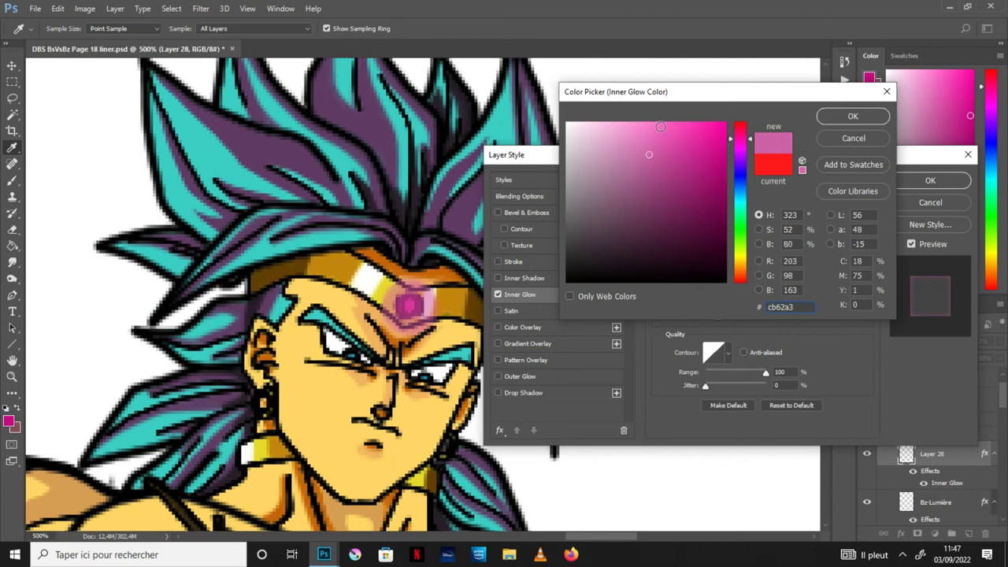
click(659, 127)
click(679, 130)
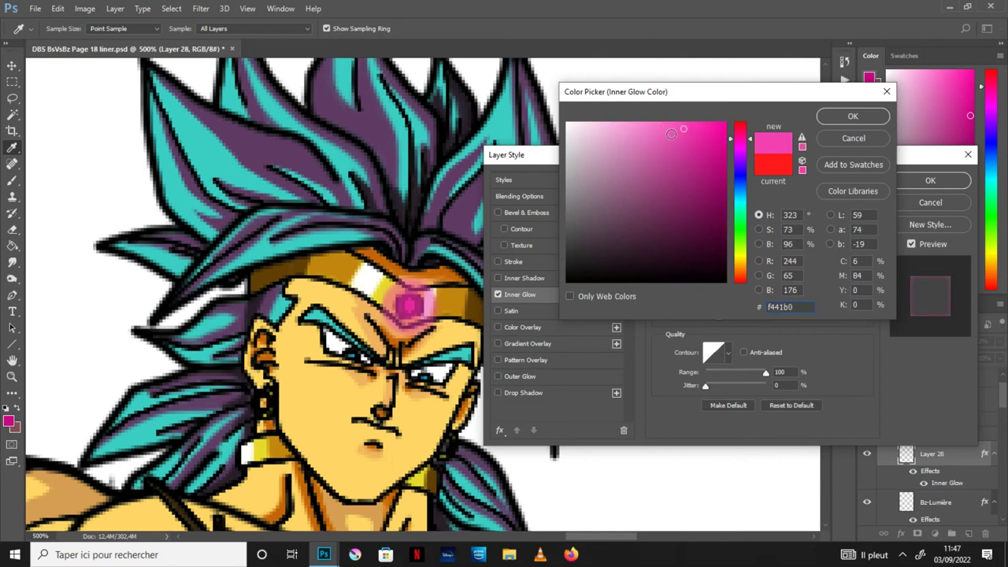
click(854, 117)
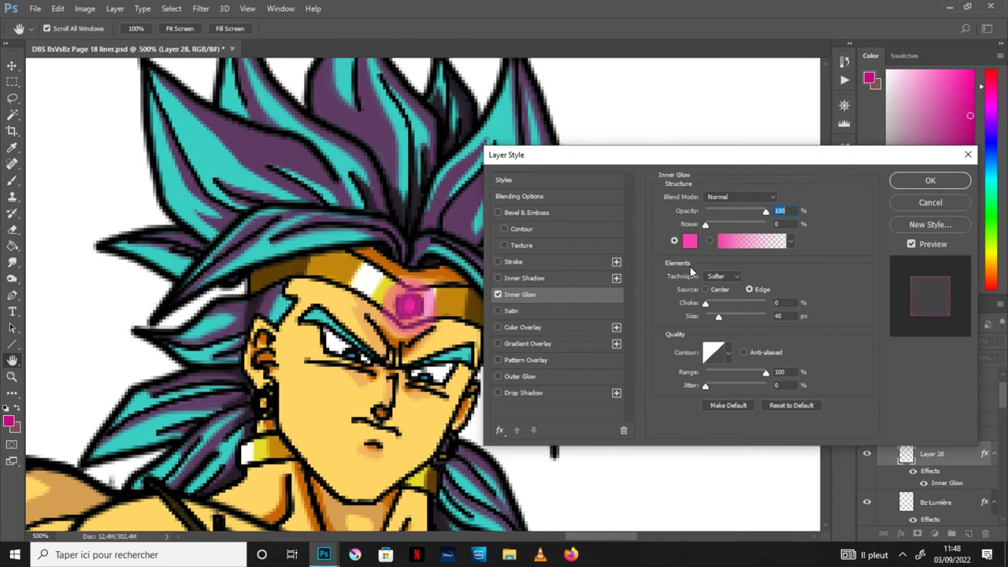
- Enable a deep magenta (bd0778) Outer Glow at 10 px size and apply the layer style
click(520, 376)
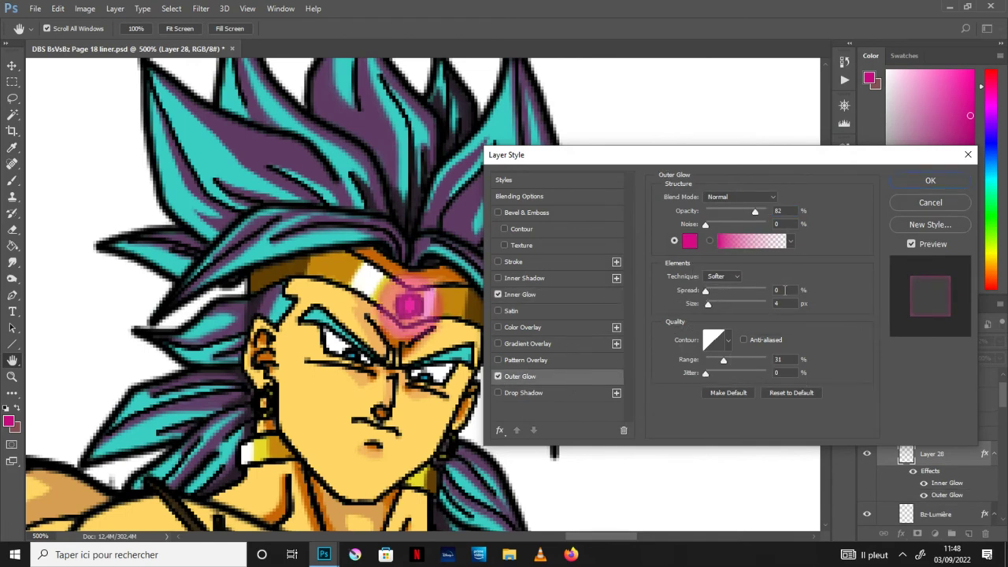
click(690, 242)
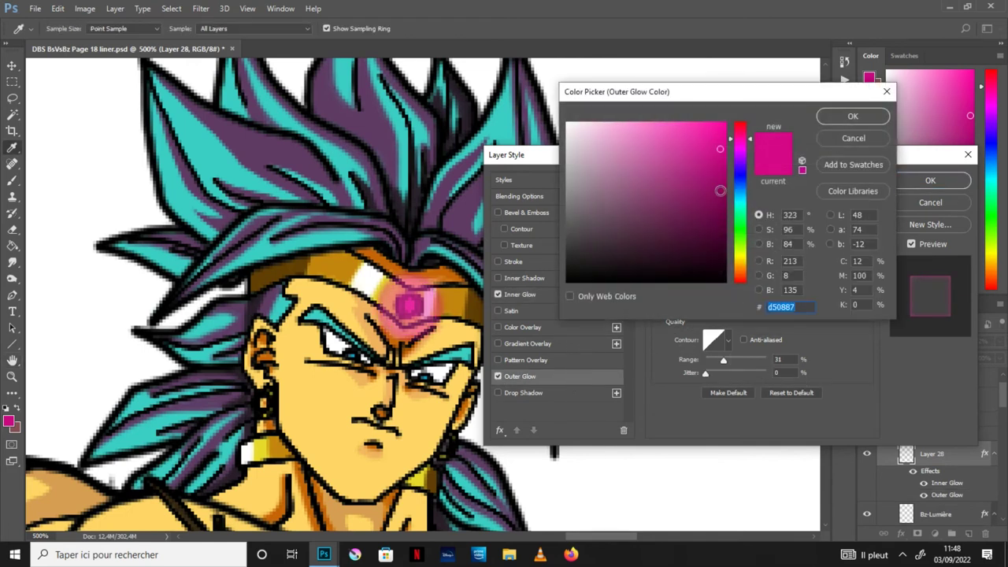
click(720, 164)
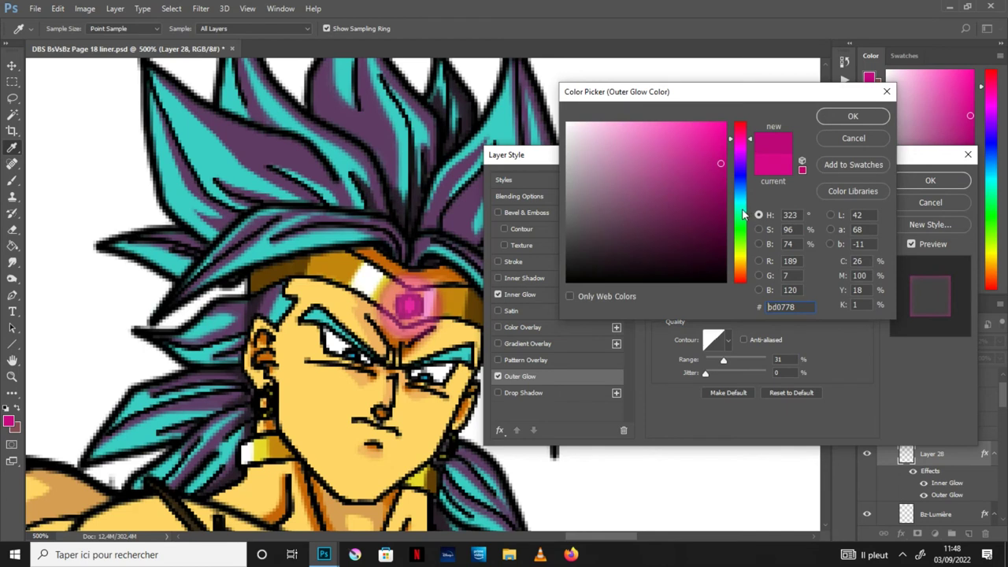
click(852, 117)
drag(718, 304, 711, 303)
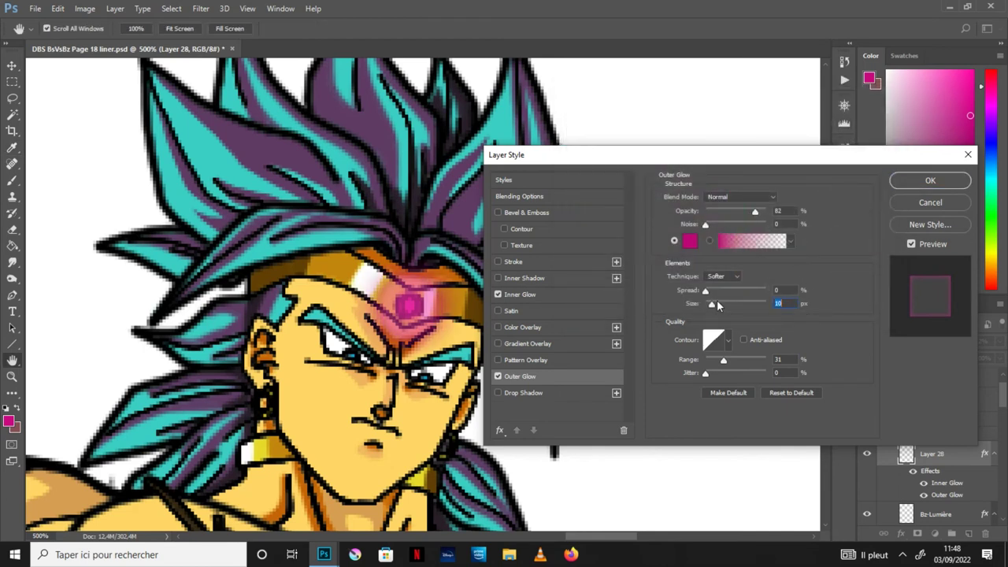
click(784, 304)
click(929, 181)
scroll(945, 409, down, 2)
scroll(945, 410, down, 3)
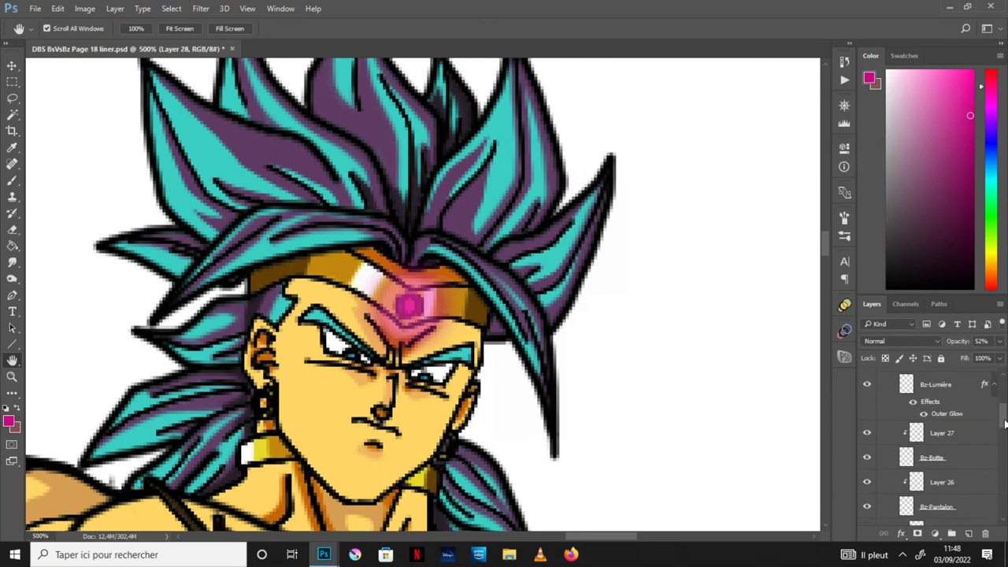
- Add a new layer above Bz-Lumière and make white the foreground colour
scroll(1003, 415, up, 1)
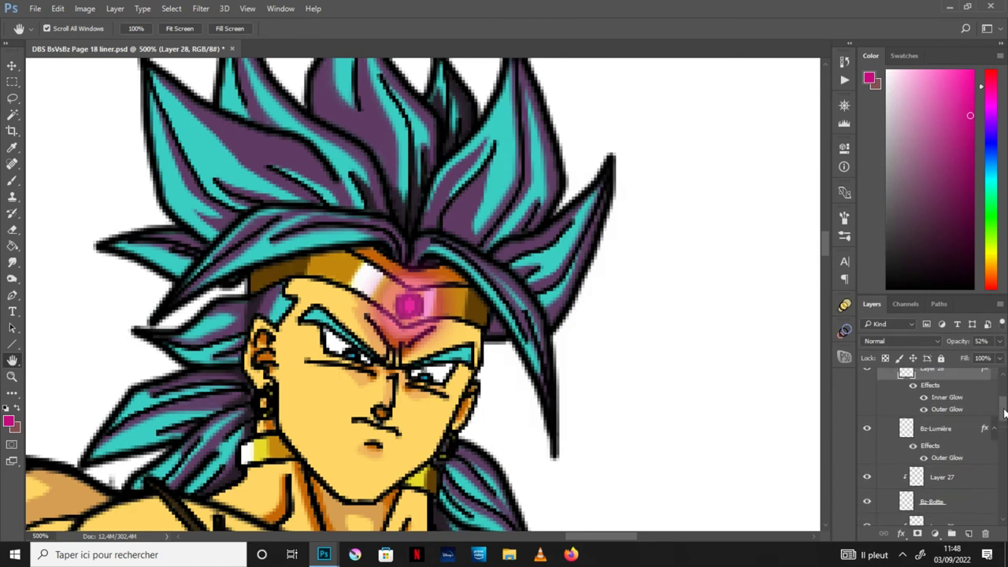
click(955, 425)
scroll(997, 426, up, 1)
scroll(998, 425, up, 2)
scroll(1000, 425, down, 2)
scroll(1002, 424, down, 1)
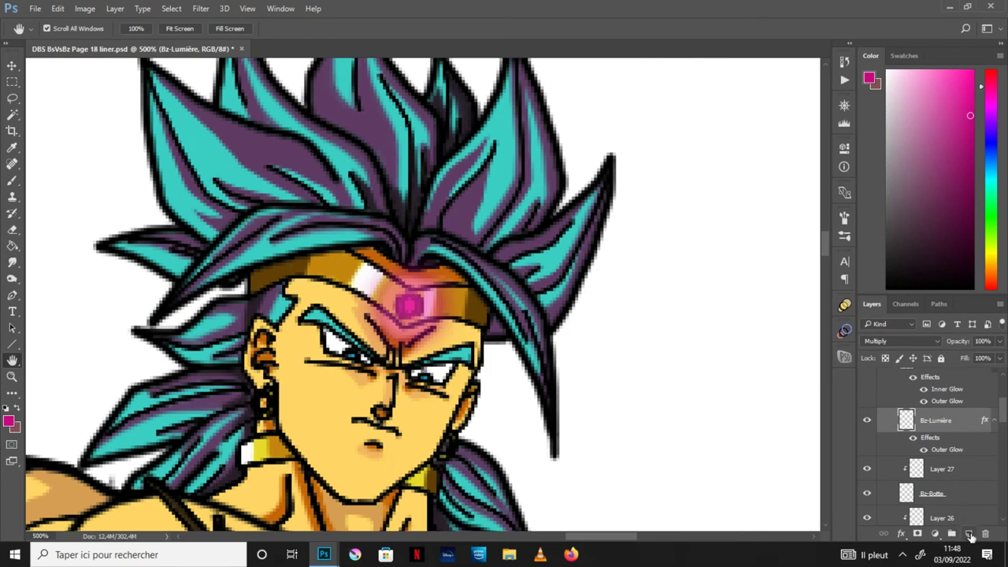
click(970, 533)
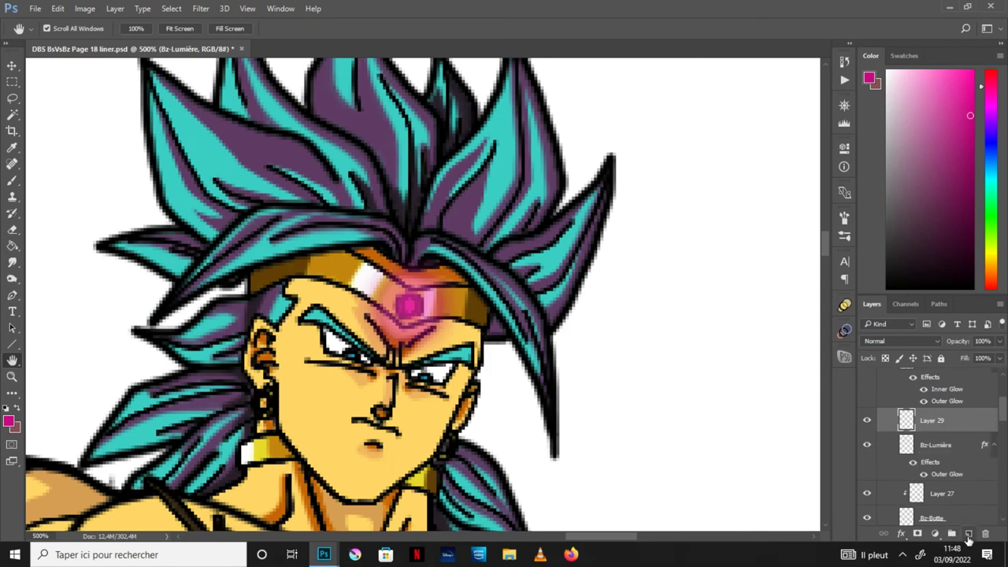
click(6, 407)
click(17, 407)
- Dab a white highlight on the gem with a 3 px brush
click(11, 180)
click(63, 30)
click(67, 152)
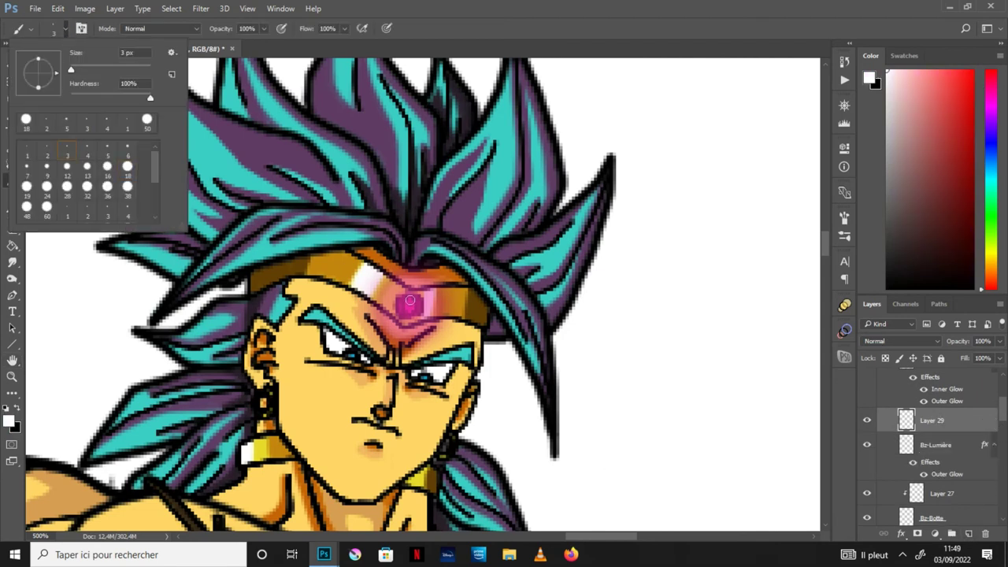
click(413, 305)
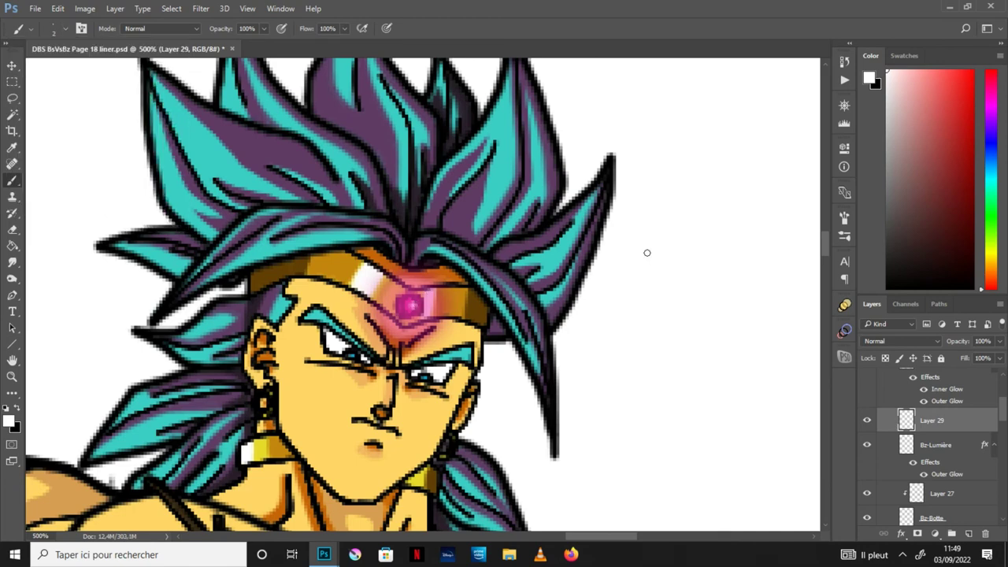
- Zoom out to view the whole comic page and save the document
scroll(647, 252, down, 2)
scroll(646, 252, down, 1)
scroll(646, 252, down, 1)
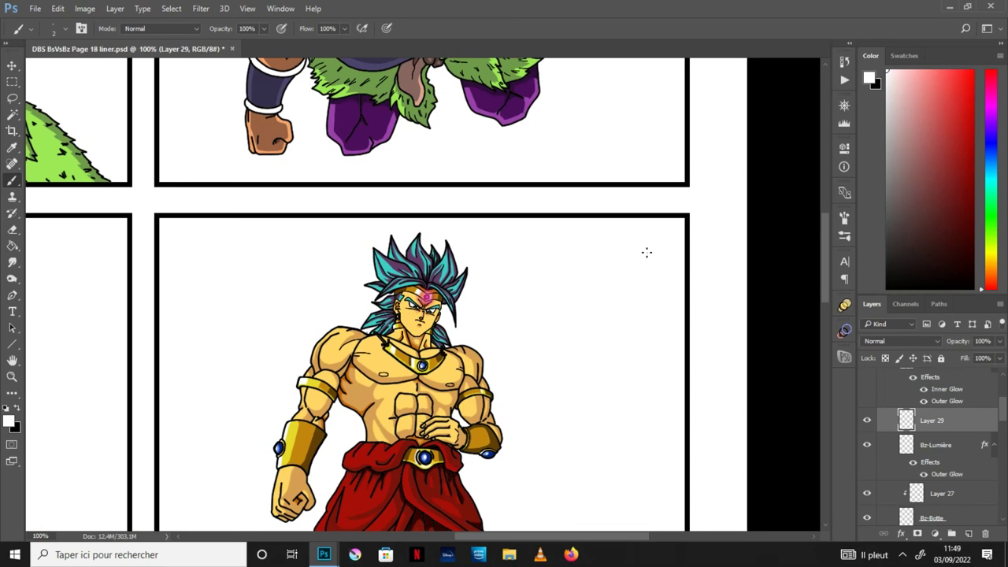
scroll(647, 252, up, 1)
scroll(647, 252, down, 1)
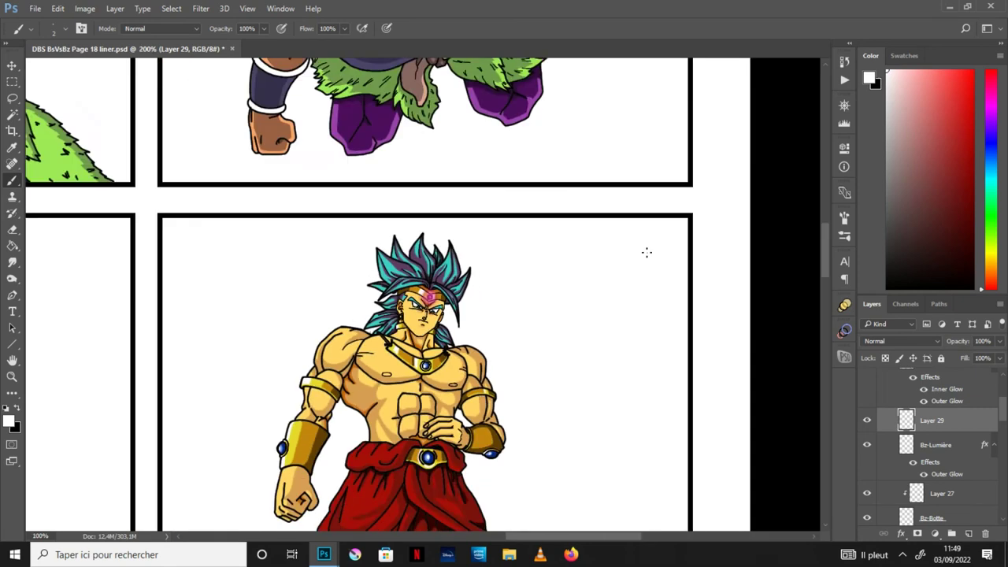
scroll(647, 252, down, 1)
scroll(646, 252, down, 1)
scroll(647, 252, down, 1)
scroll(646, 252, up, 1)
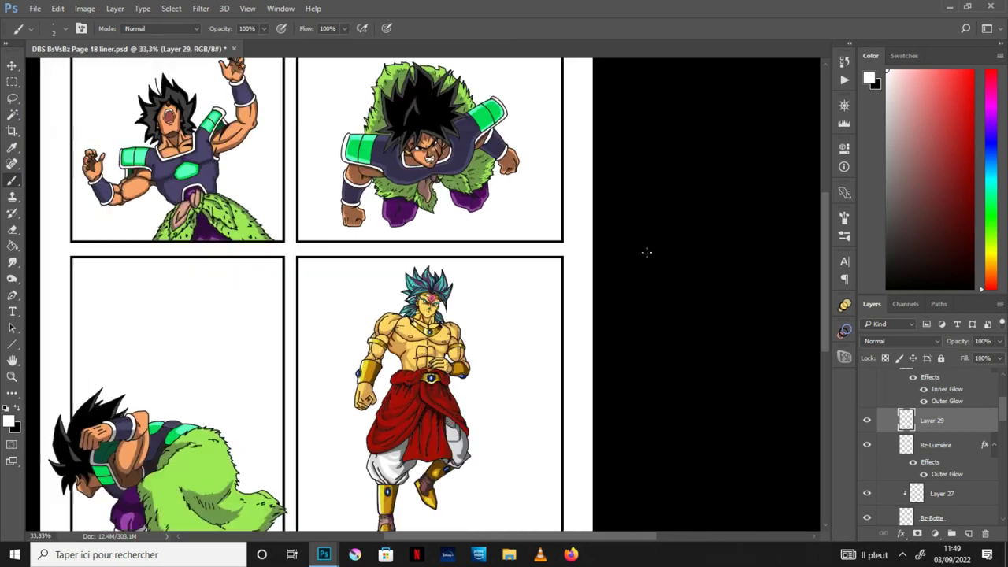
key(h)
click(35, 8)
click(55, 135)
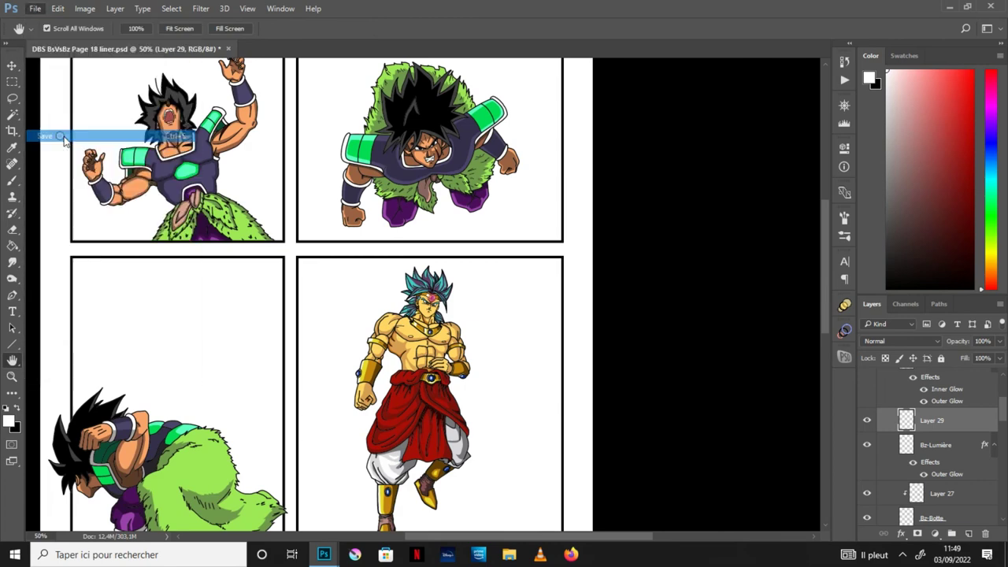
- Collapse the Case 4 and Couleurs layer groups and save again
scroll(996, 430, up, 3)
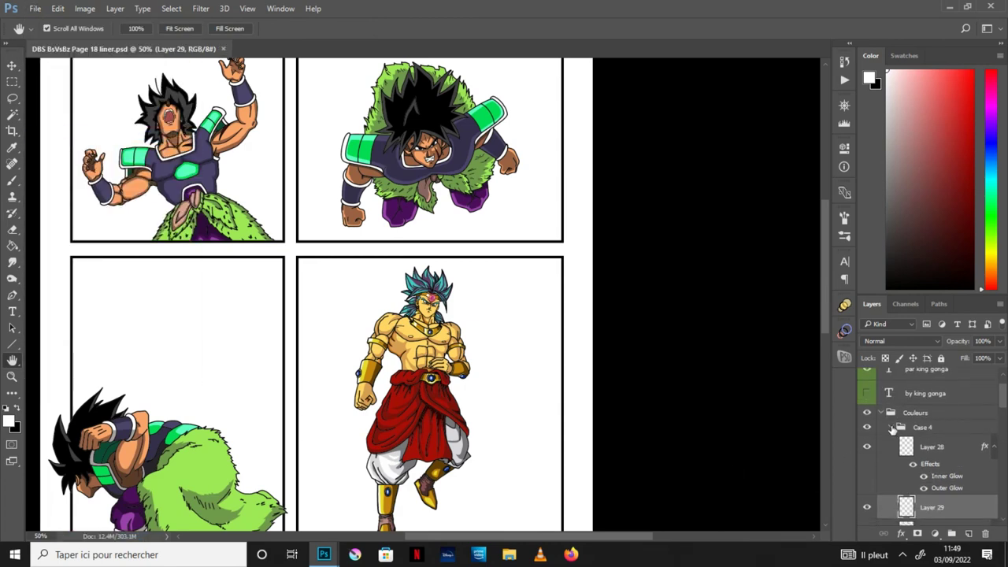
click(979, 429)
click(881, 414)
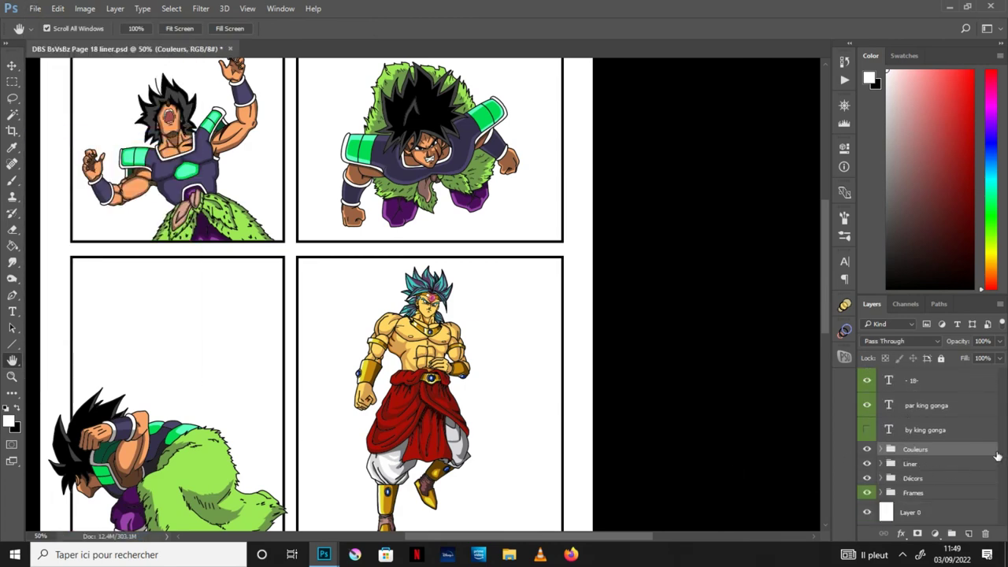
click(34, 8)
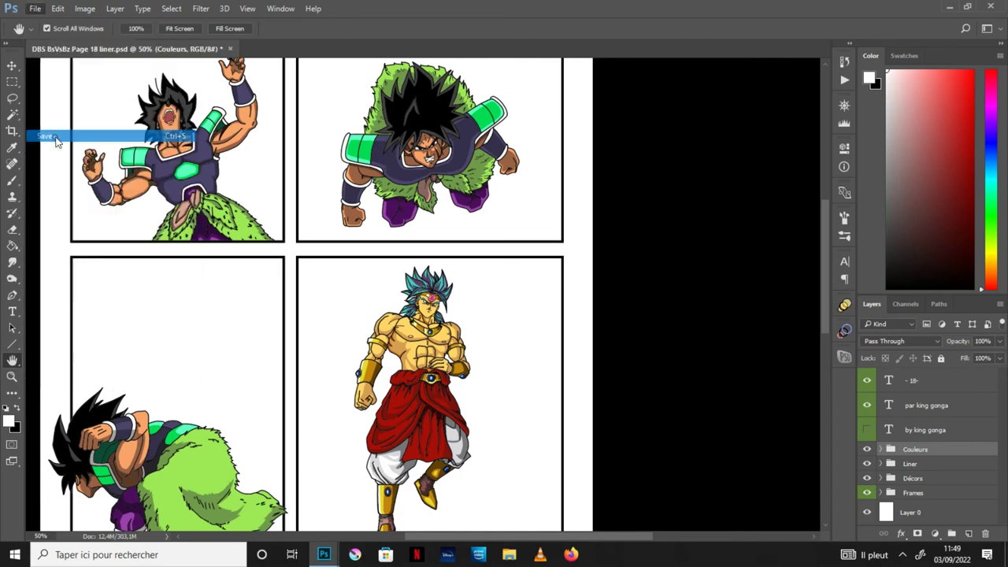
click(91, 136)
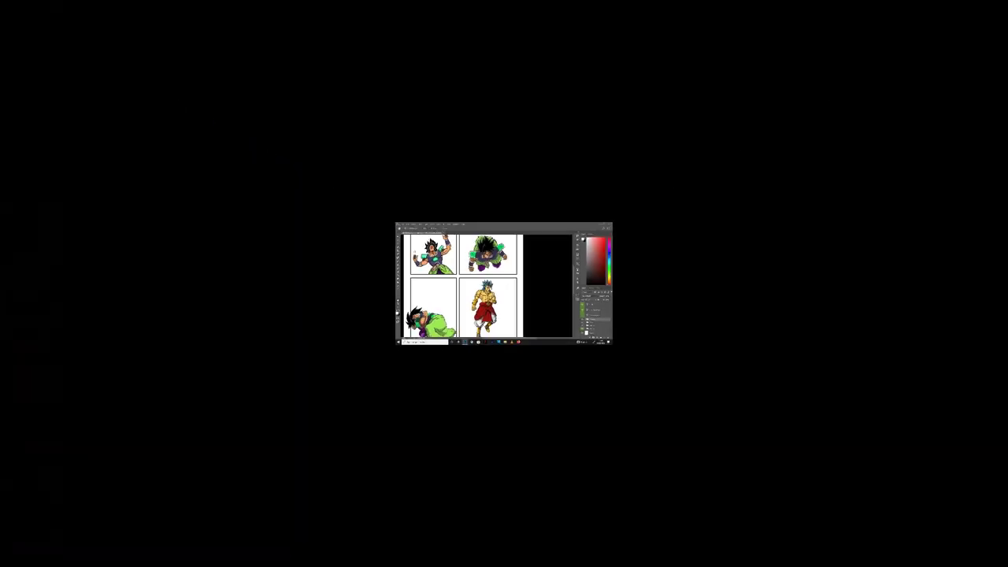